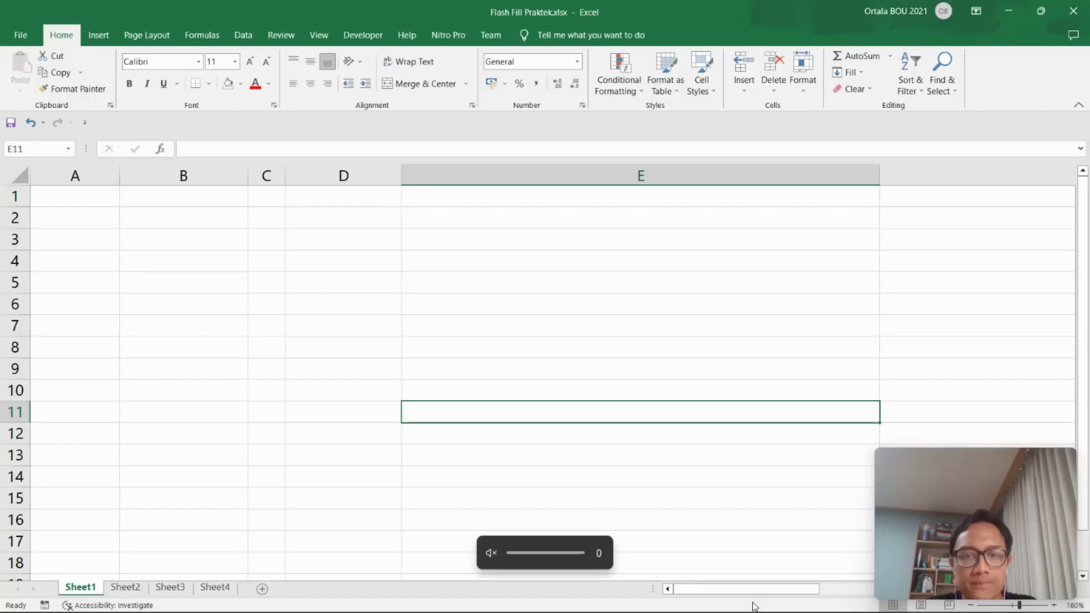
Enter the title 'FLASH FILL' in A1 and give it a yellow fill.
{"action": "left_click", "coordinate": [230, 346]}
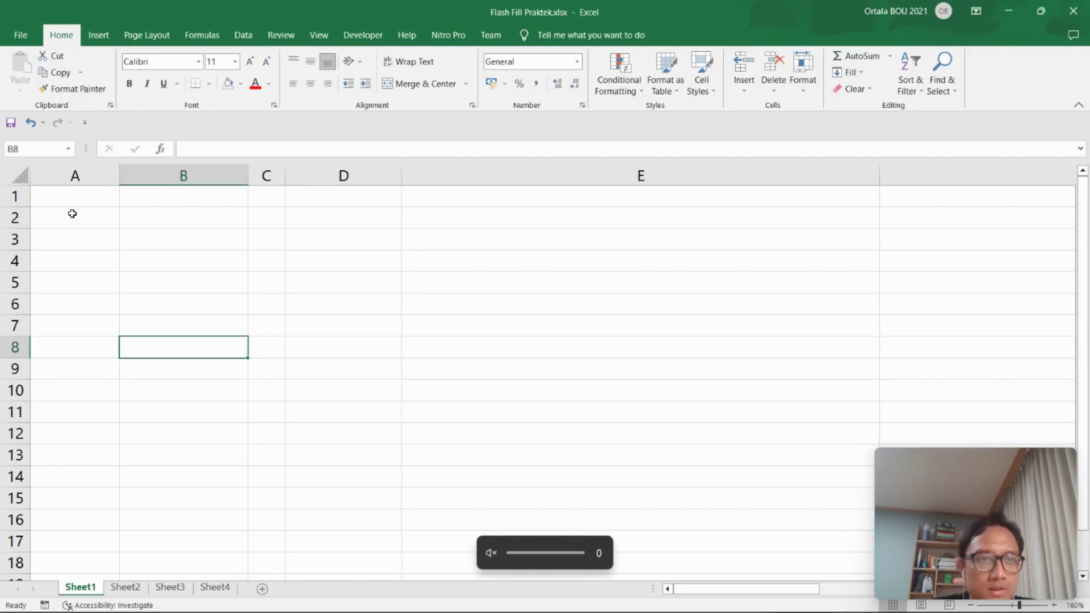
{"action": "left_click", "coordinate": [84, 198]}
{"action": "type", "text": "FA"}
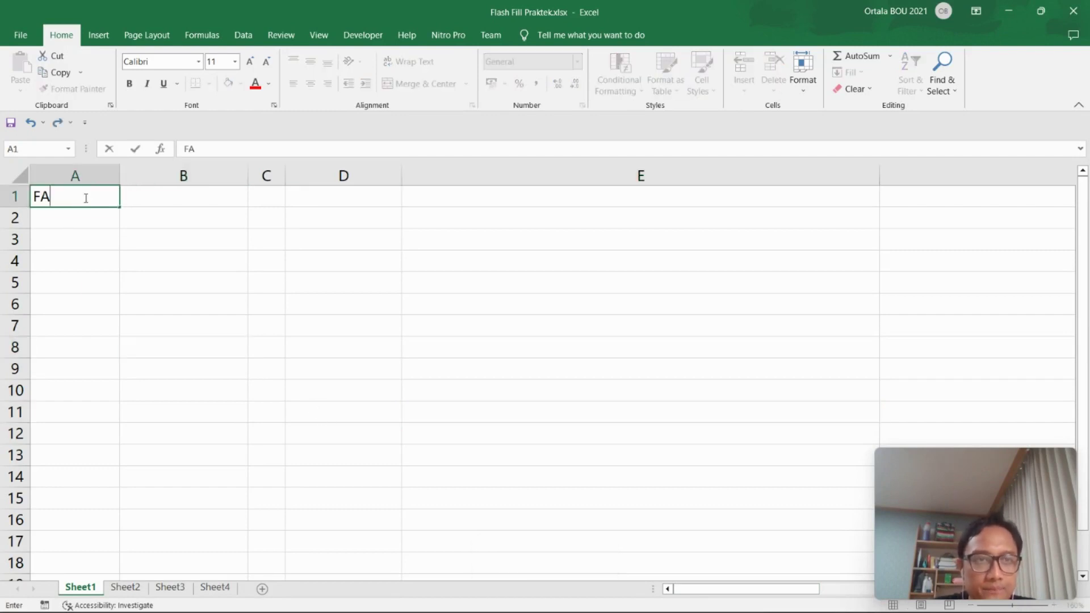
{"action": "type", "text": "L"}
{"action": "key", "text": "BackSpace"}
{"action": "key", "text": "BackSpace"}
{"action": "type", "text": "LASH FI"}
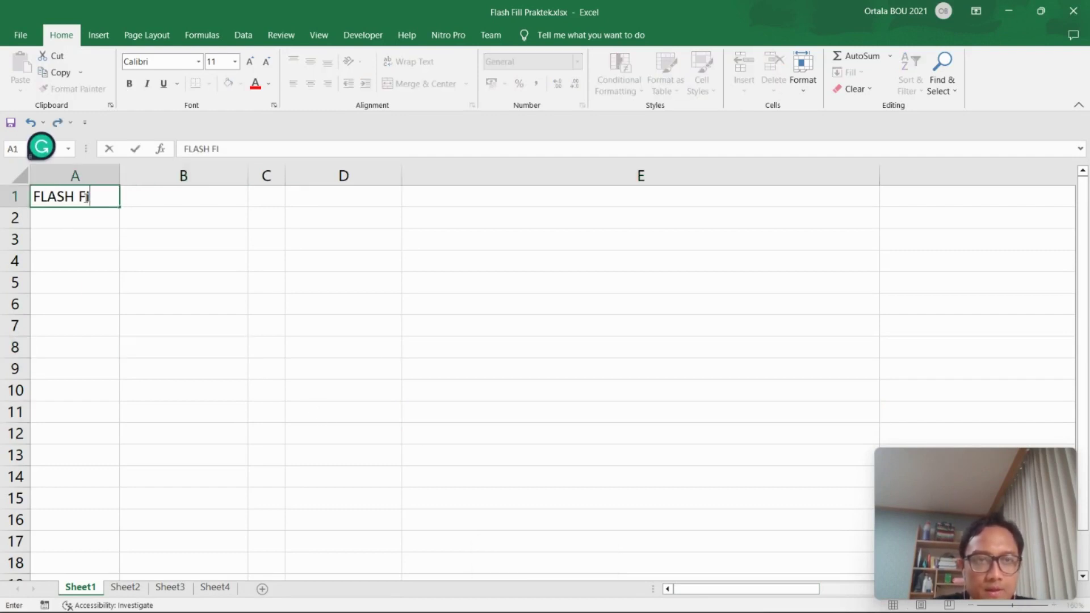
{"action": "type", "text": "LL"}
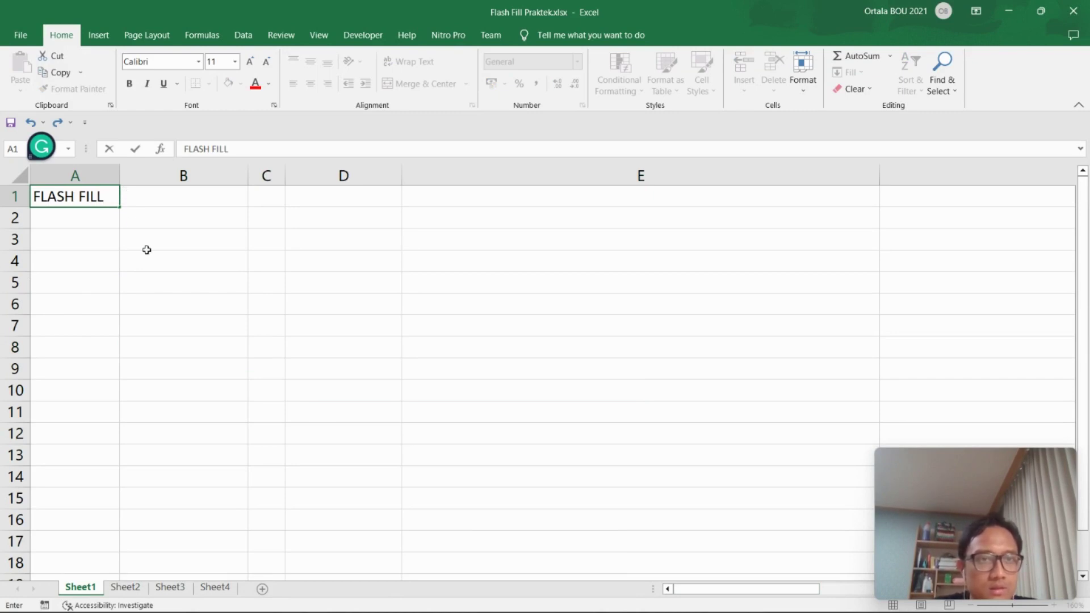
{"action": "key", "text": "ctrl+Return"}
{"action": "left_click", "coordinate": [241, 83]}
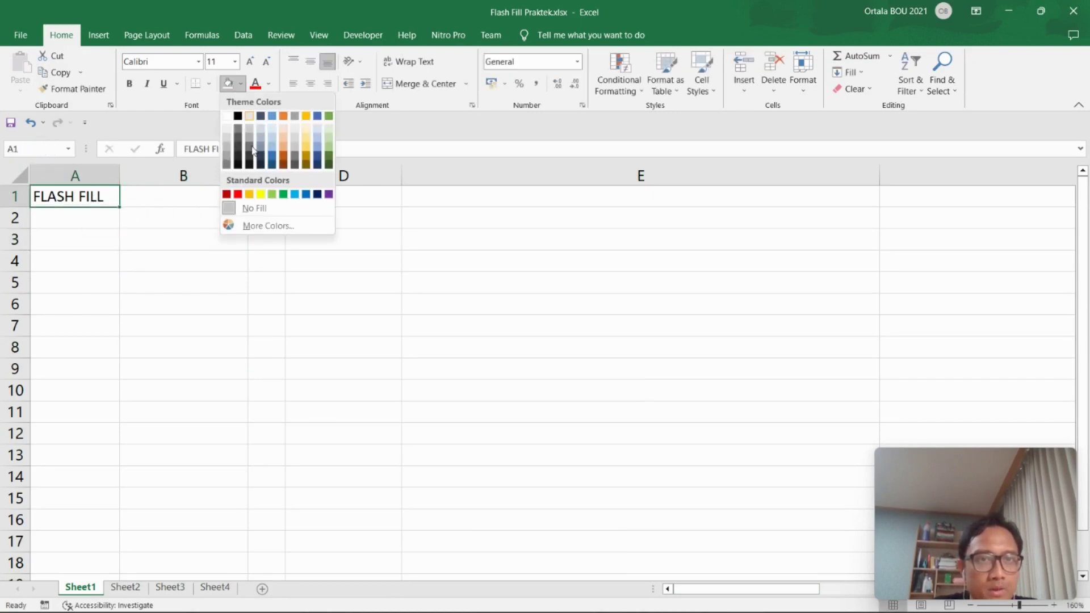
{"action": "left_click", "coordinate": [261, 194]}
Type '--> Isi cell/tabel secara otomatis berdasarkan pola yang kita inginkan' into B1.
{"action": "left_click", "coordinate": [173, 270]}
{"action": "left_click", "coordinate": [156, 200]}
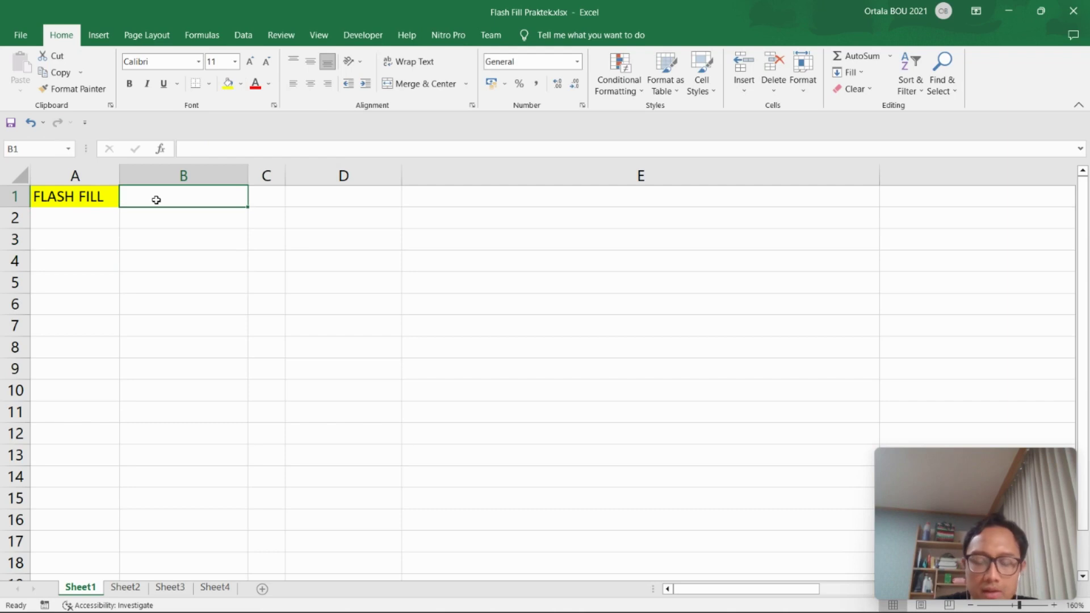
{"action": "type", "text": "'-->"}
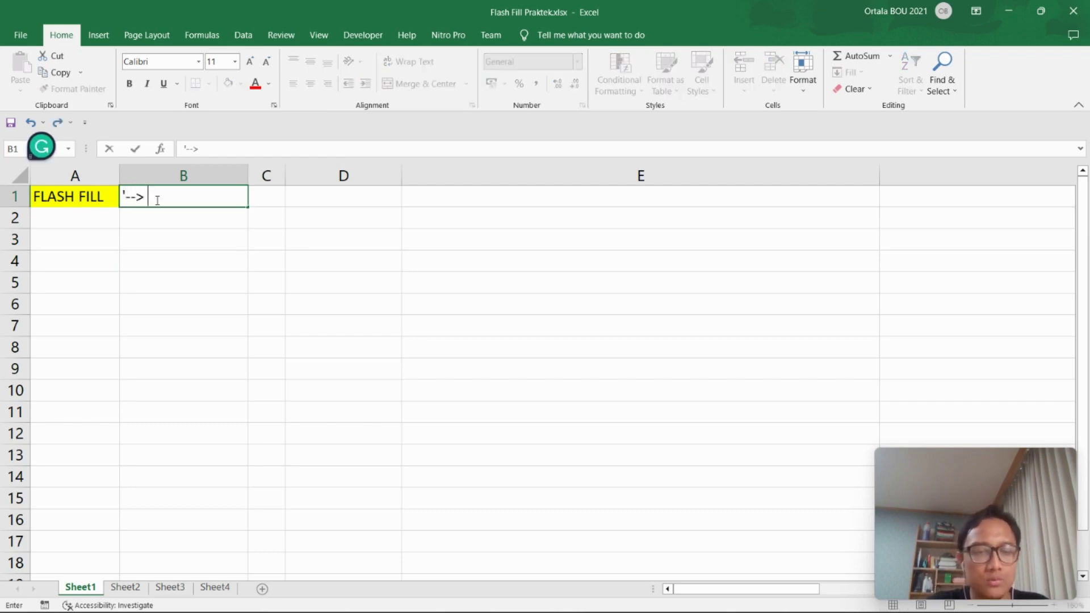
{"action": "type", "text": " Isi cell"}
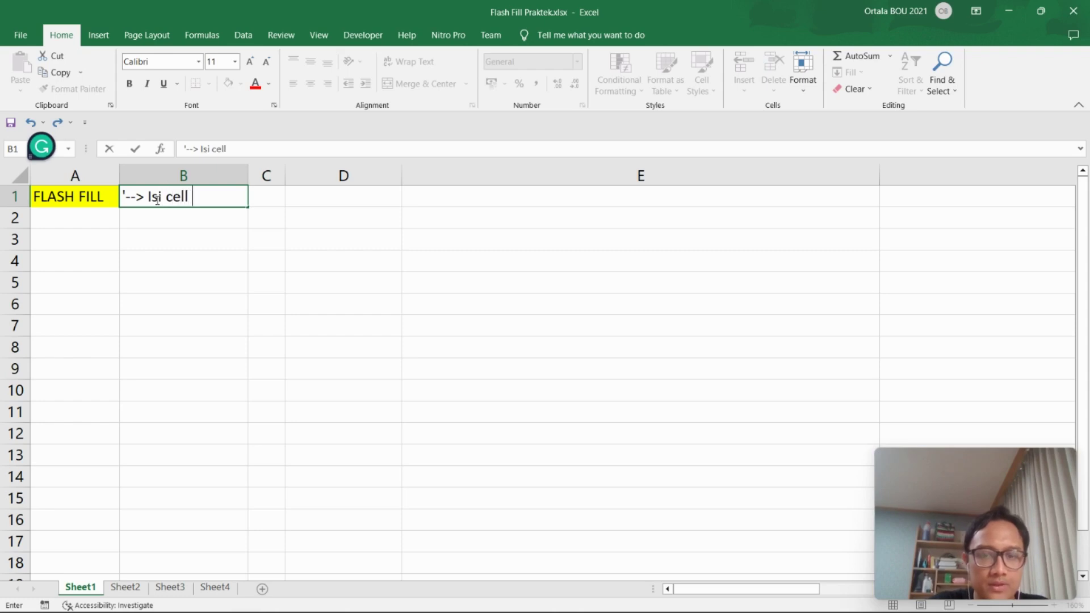
{"action": "type", "text": "/tabe"}
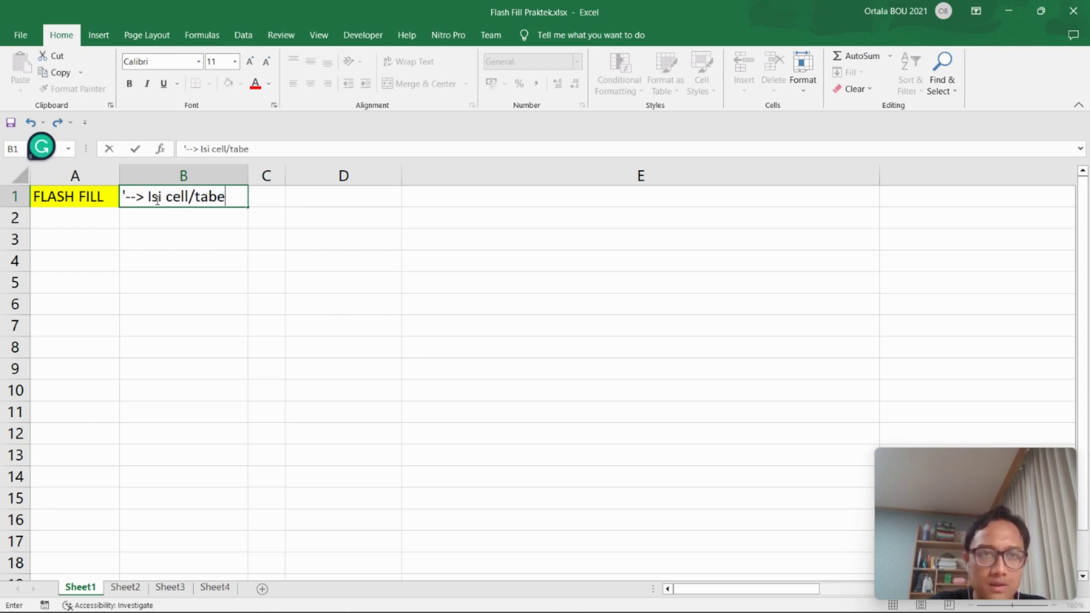
{"action": "type", "text": "l secara otom"}
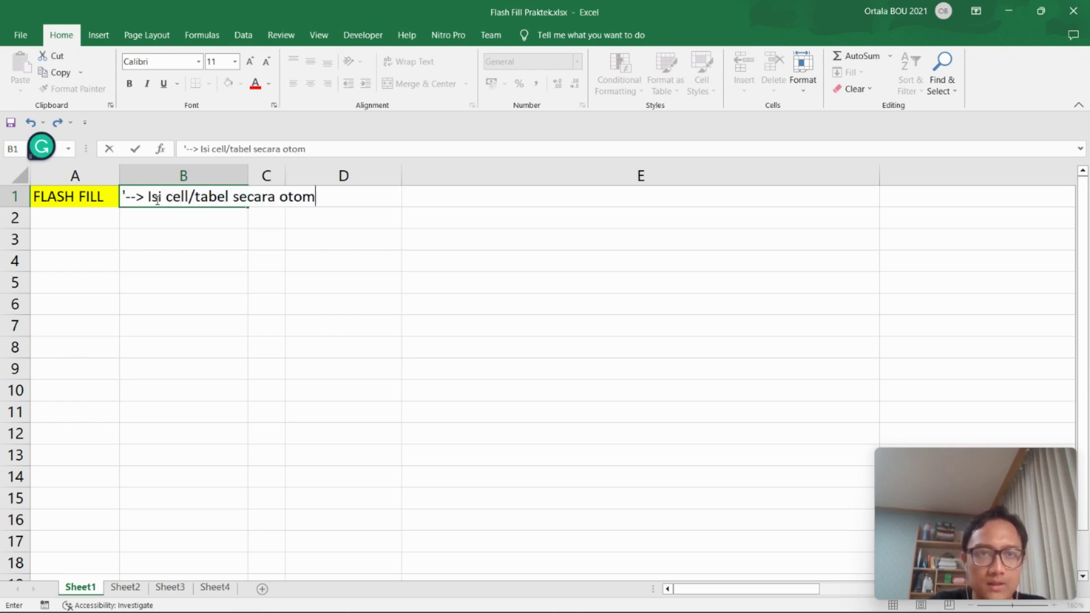
{"action": "type", "text": "atis berdasark"}
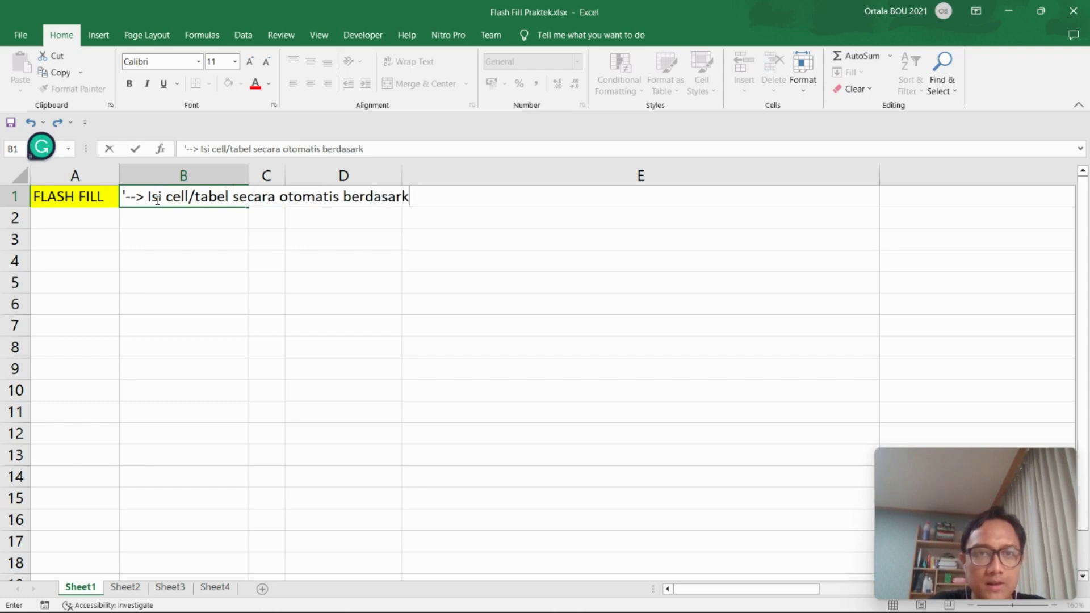
{"action": "type", "text": "an pola yan"}
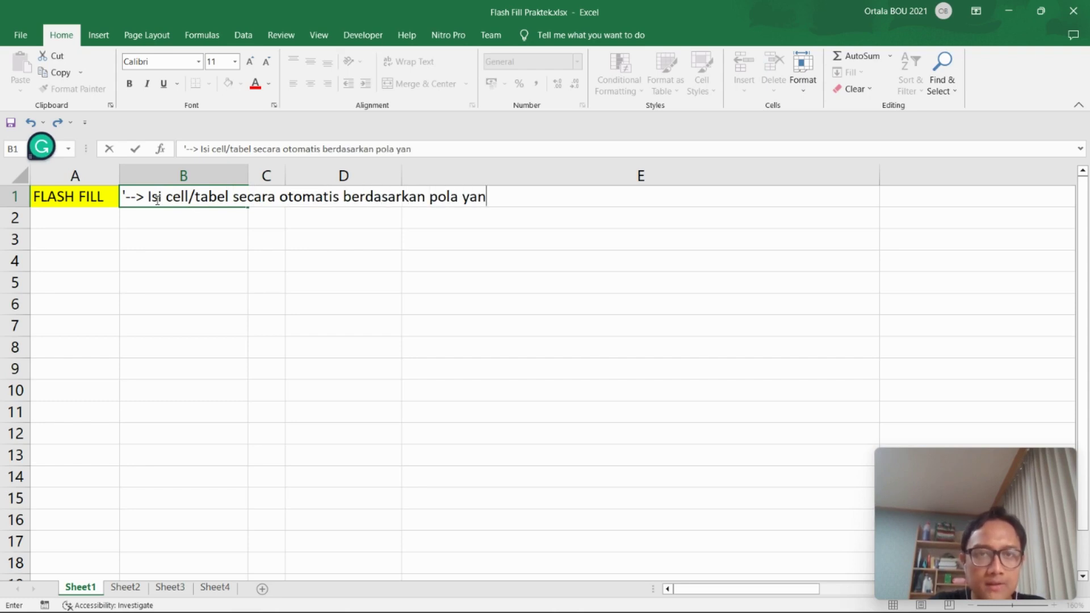
{"action": "type", "text": "g kita ingin"}
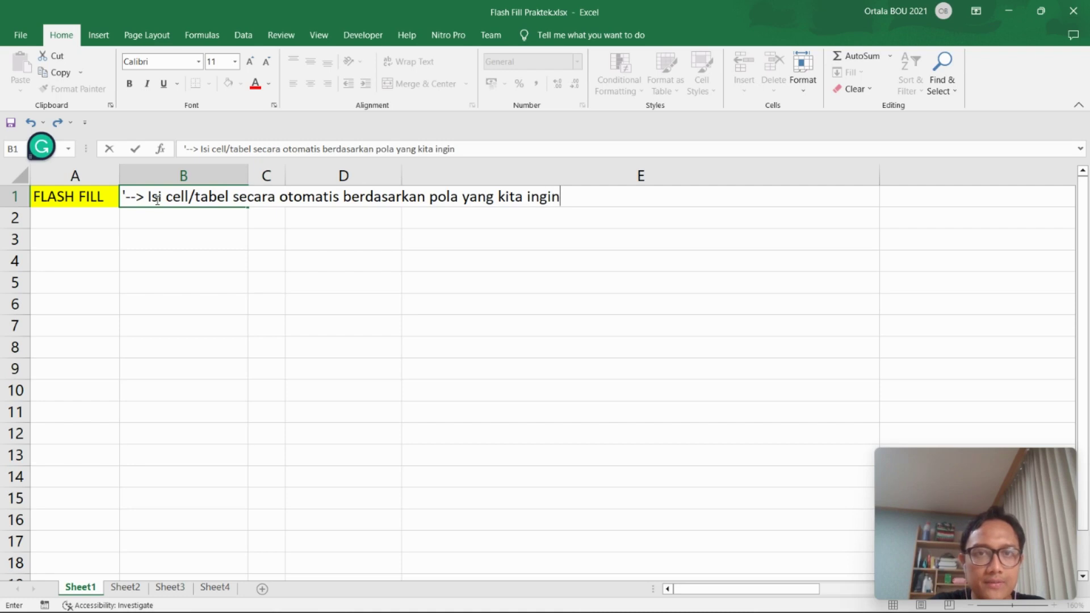
{"action": "type", "text": "kan"}
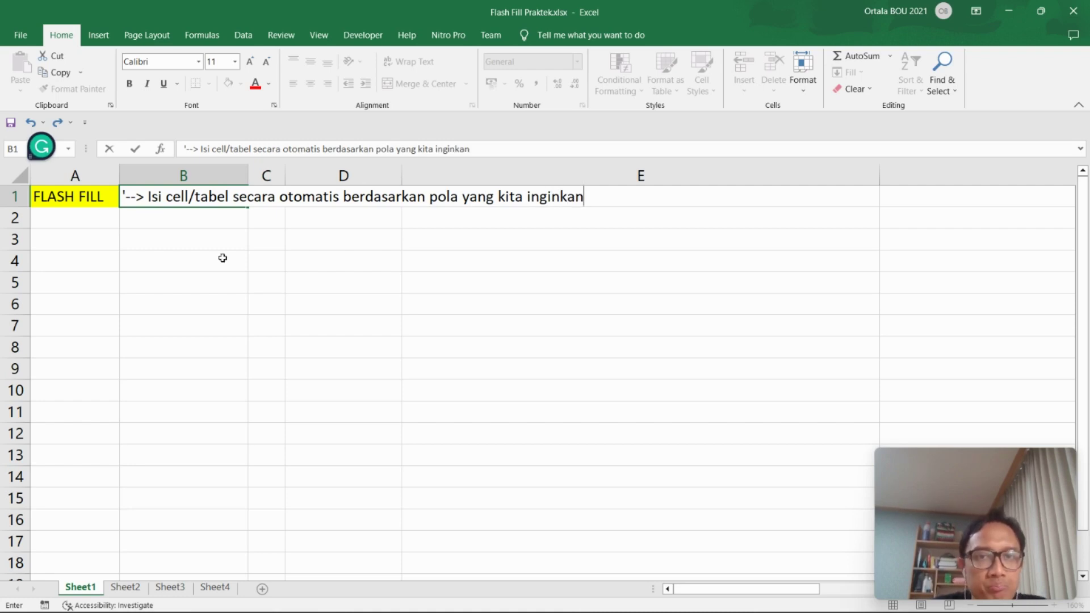
Copy the Nama list from Sheet2 and paste it into Sheet1 starting at B4.
{"action": "left_click", "coordinate": [316, 310]}
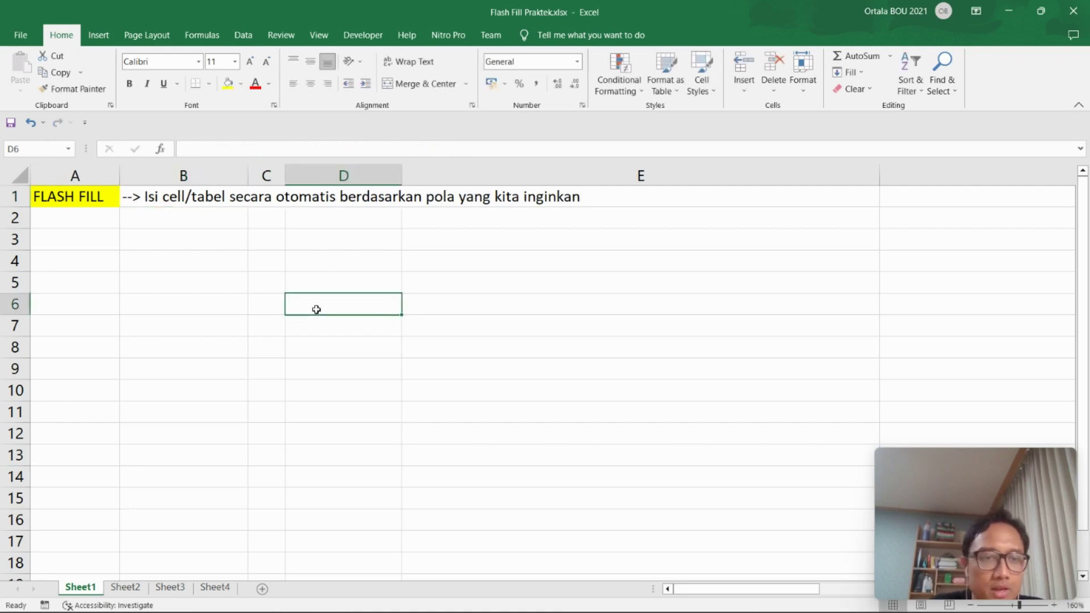
{"action": "left_click", "coordinate": [125, 588]}
{"action": "key", "text": "ctrl+c"}
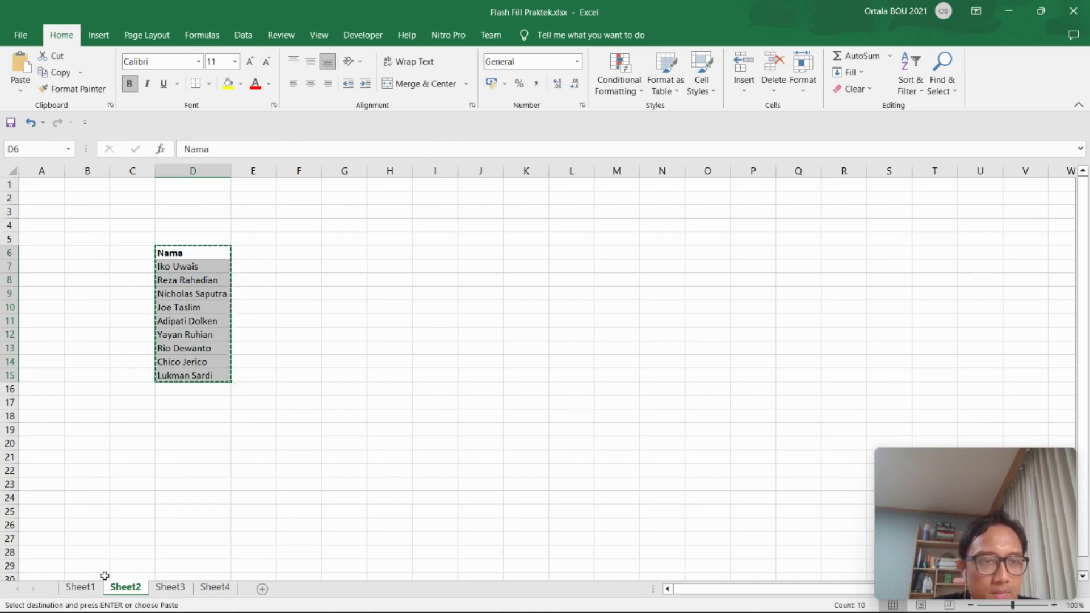
{"action": "left_click", "coordinate": [80, 587]}
{"action": "left_click", "coordinate": [197, 261]}
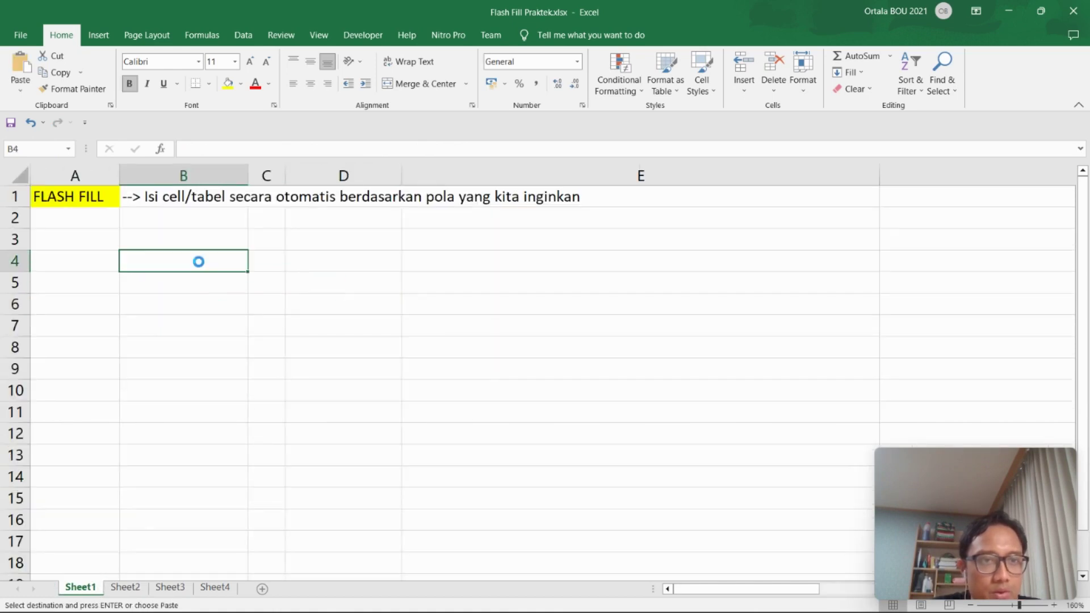
{"action": "key", "text": "ctrl+v"}
Fit column B to the names, widen column C, and head C4 'Nama Depan'.
{"action": "left_click", "coordinate": [321, 369]}
{"action": "double_click", "coordinate": [248, 170]}
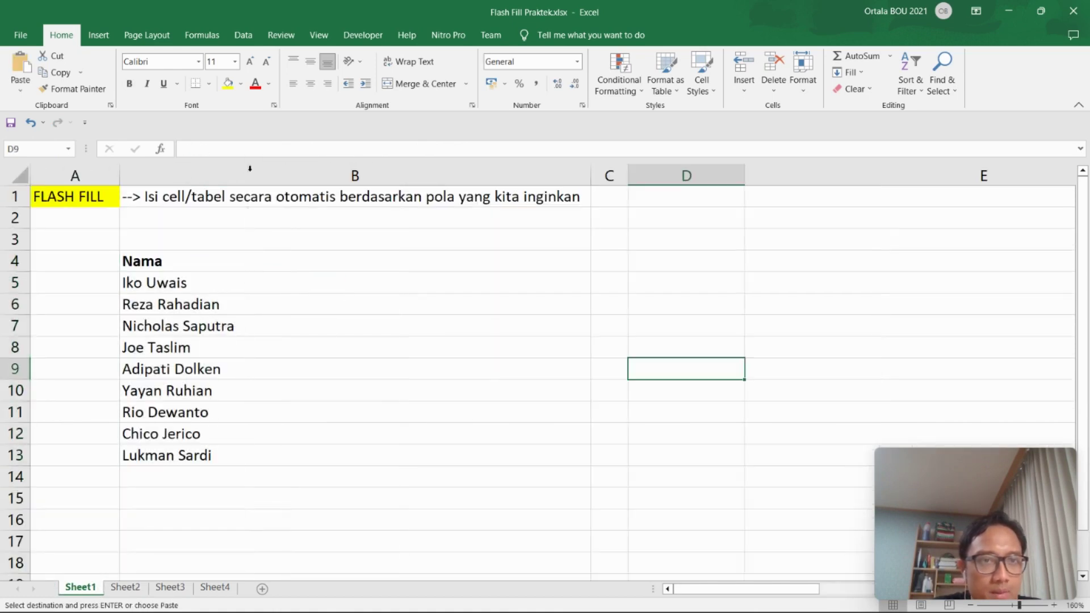
{"action": "left_click_drag", "start_coordinate": [591, 171], "coordinate": [245, 237]}
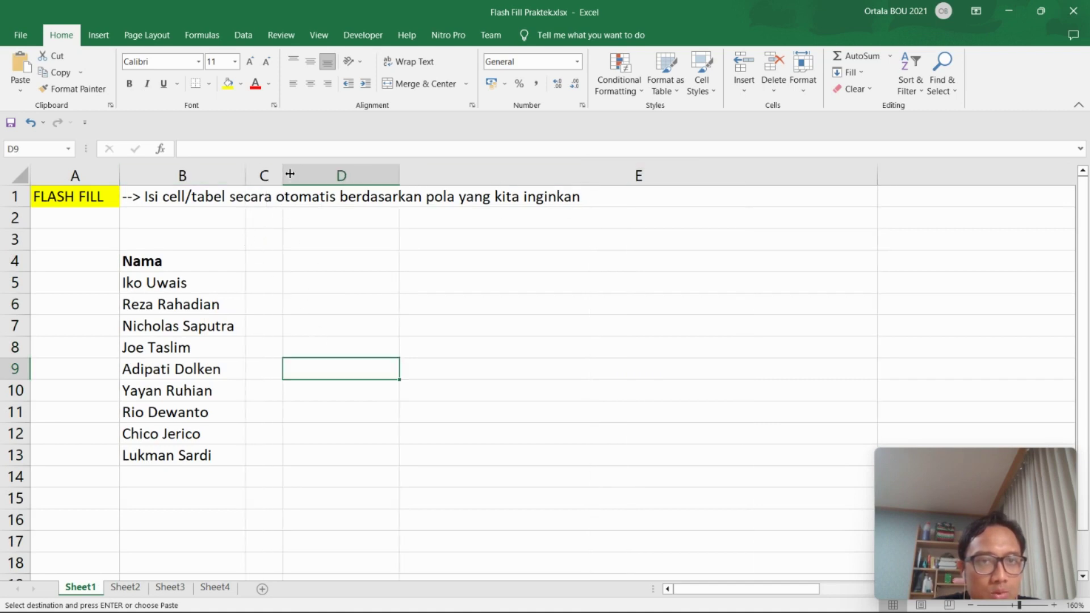
{"action": "left_click", "coordinate": [358, 238]}
{"action": "left_click_drag", "start_coordinate": [283, 170], "coordinate": [392, 170]}
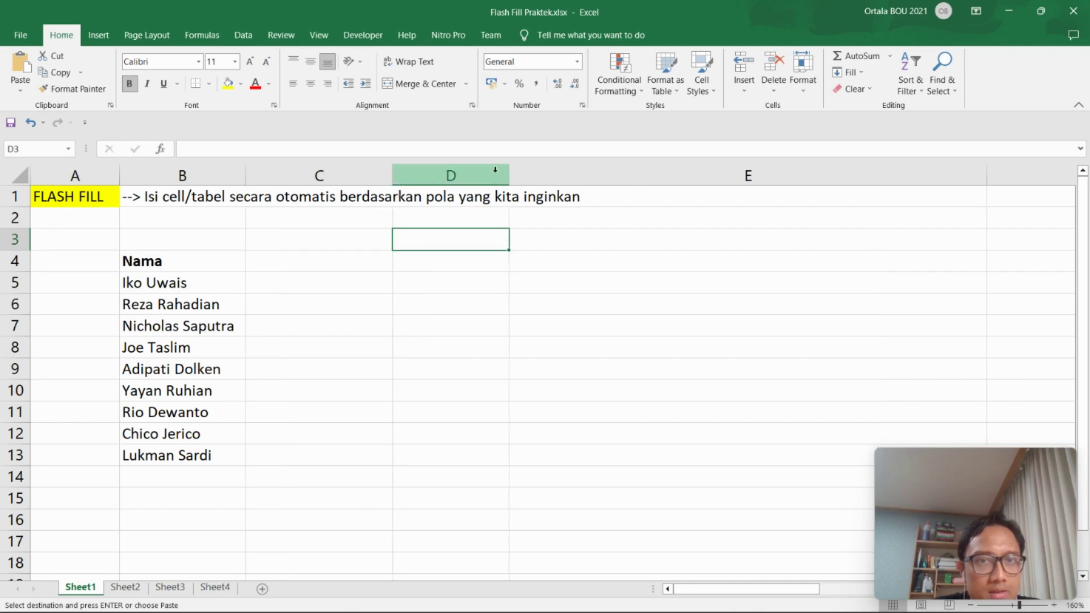
{"action": "left_click", "coordinate": [348, 264]}
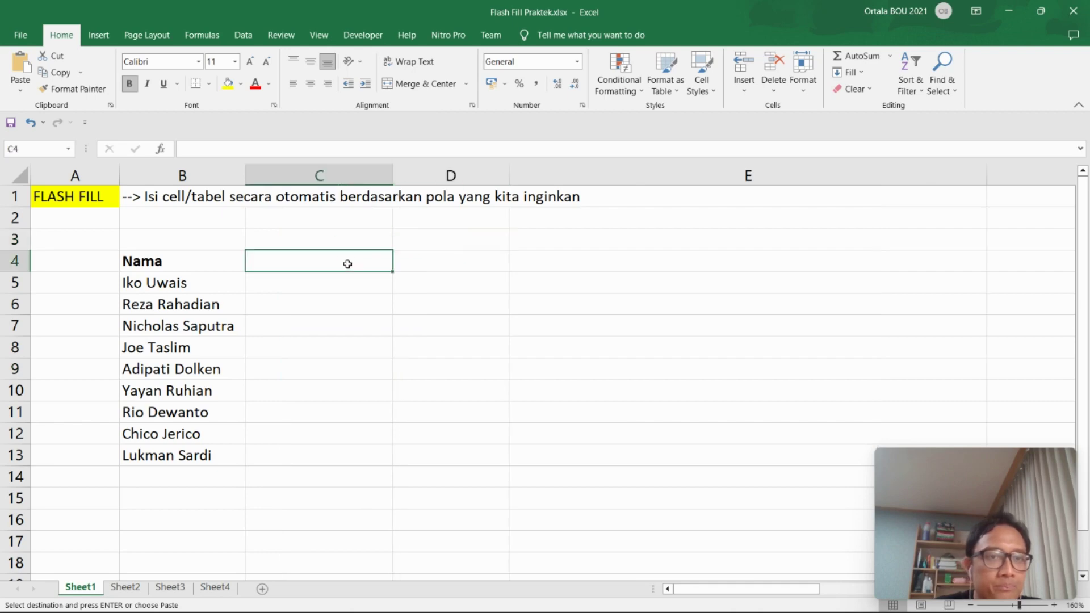
{"action": "type", "text": "Nama De"}
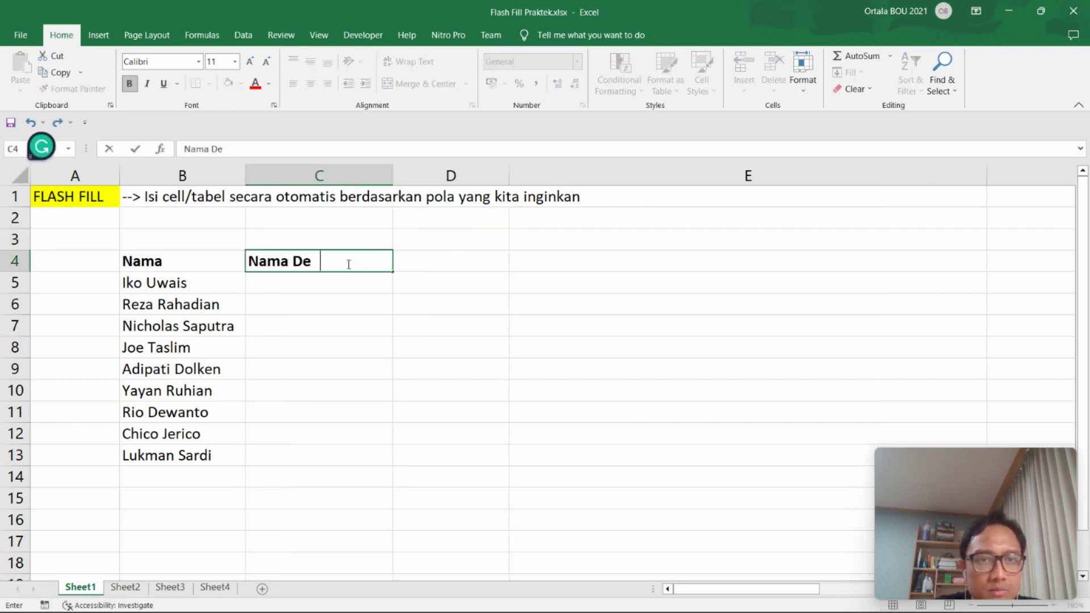
{"action": "type", "text": "pan"}
{"action": "left_click", "coordinate": [318, 434]}
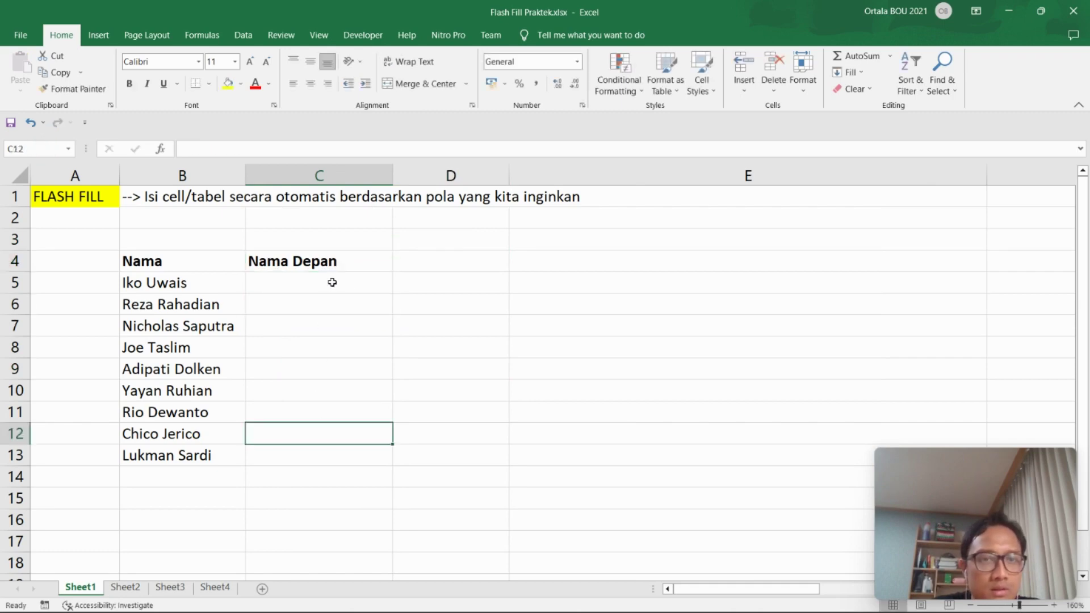
{"action": "left_click", "coordinate": [331, 282]}
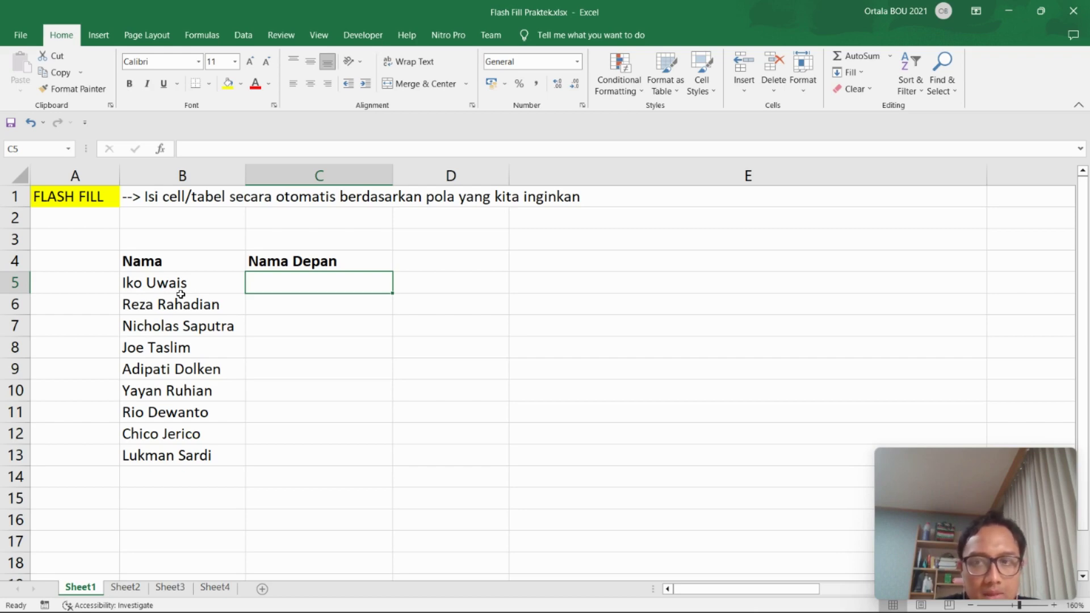
{"action": "left_click", "coordinate": [306, 411]}
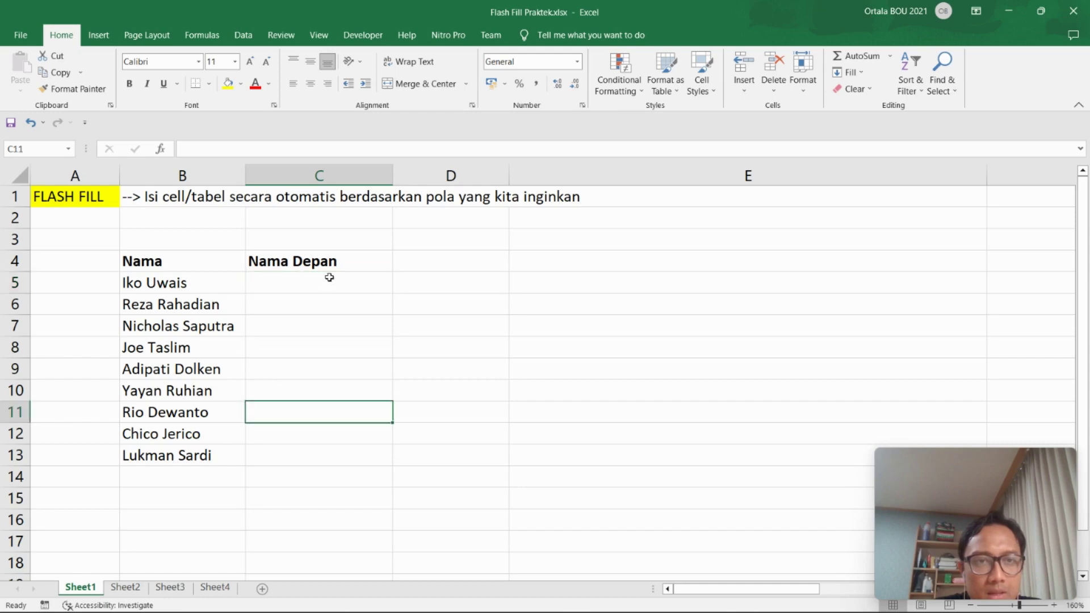
{"action": "left_click", "coordinate": [334, 284]}
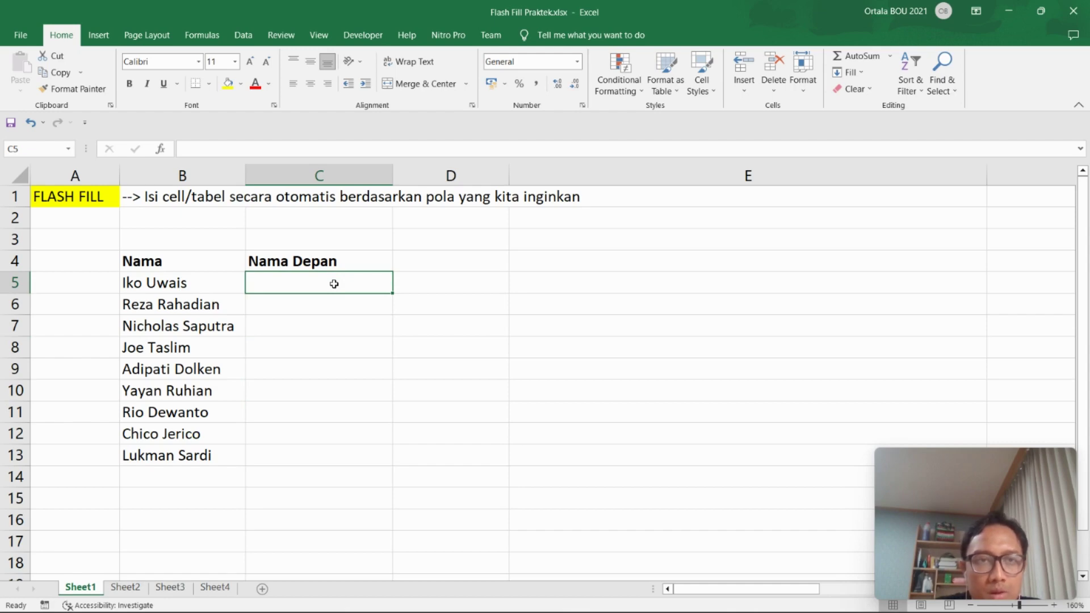
{"action": "left_click", "coordinate": [178, 284]}
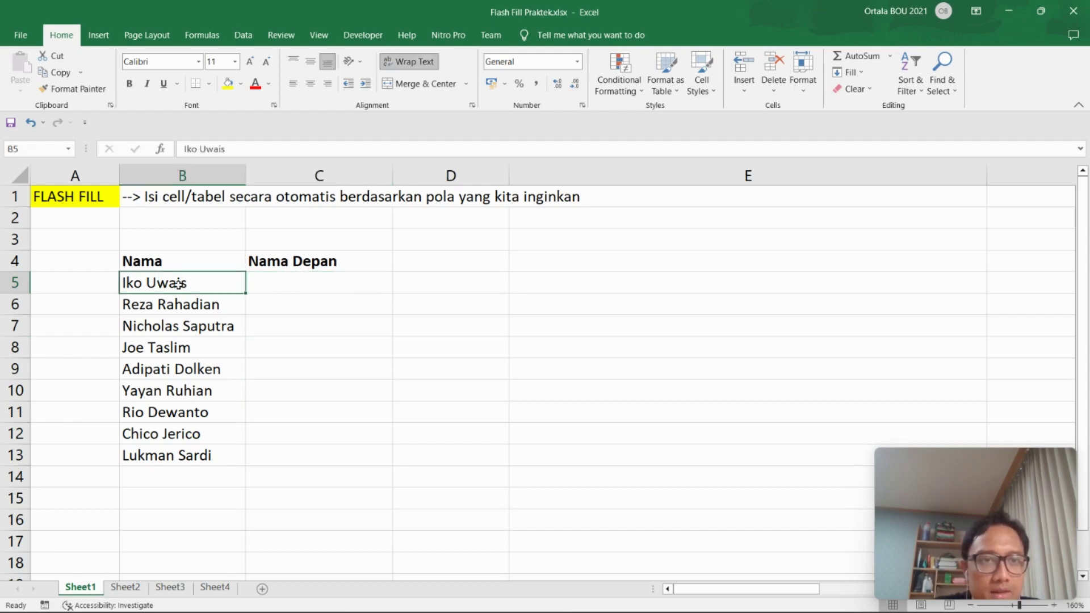
{"action": "left_click", "coordinate": [214, 174]}
{"action": "left_click", "coordinate": [232, 286]}
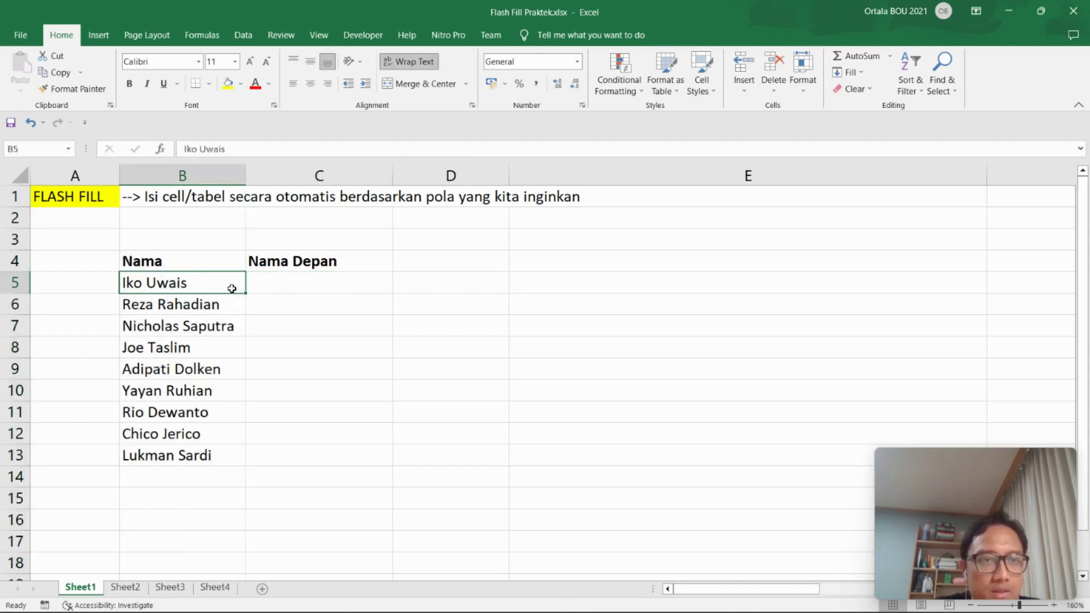
{"action": "left_click", "coordinate": [315, 286]}
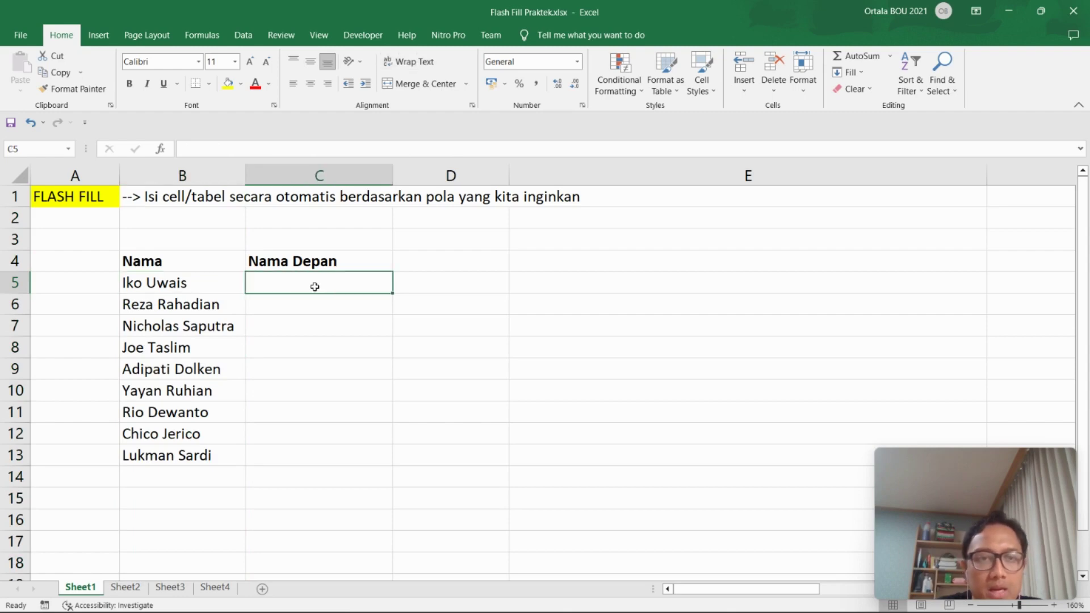
{"action": "type", "text": "I"}
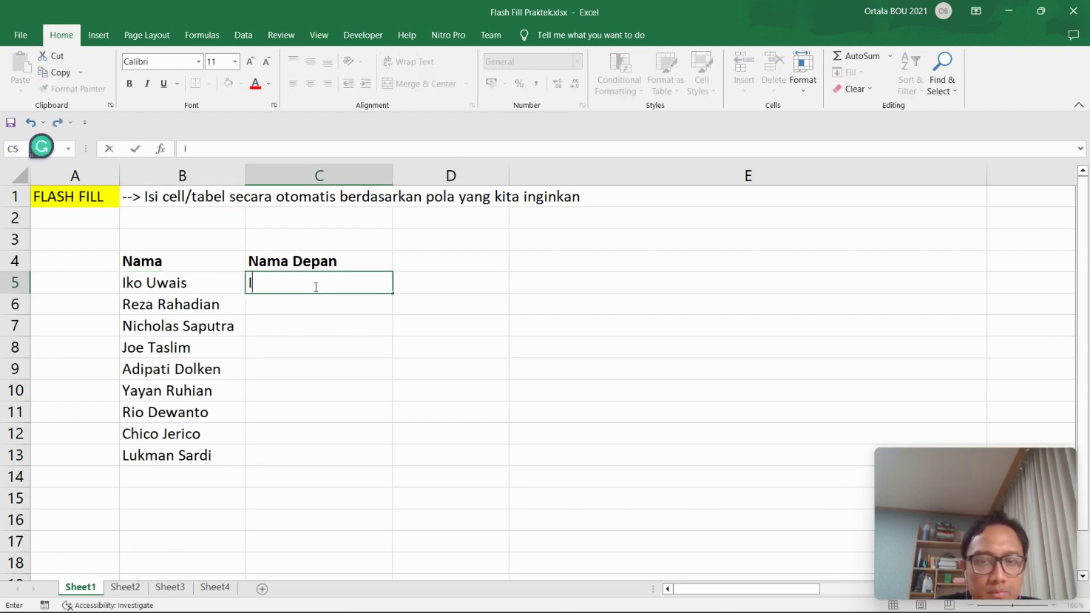
{"action": "type", "text": "ko"}
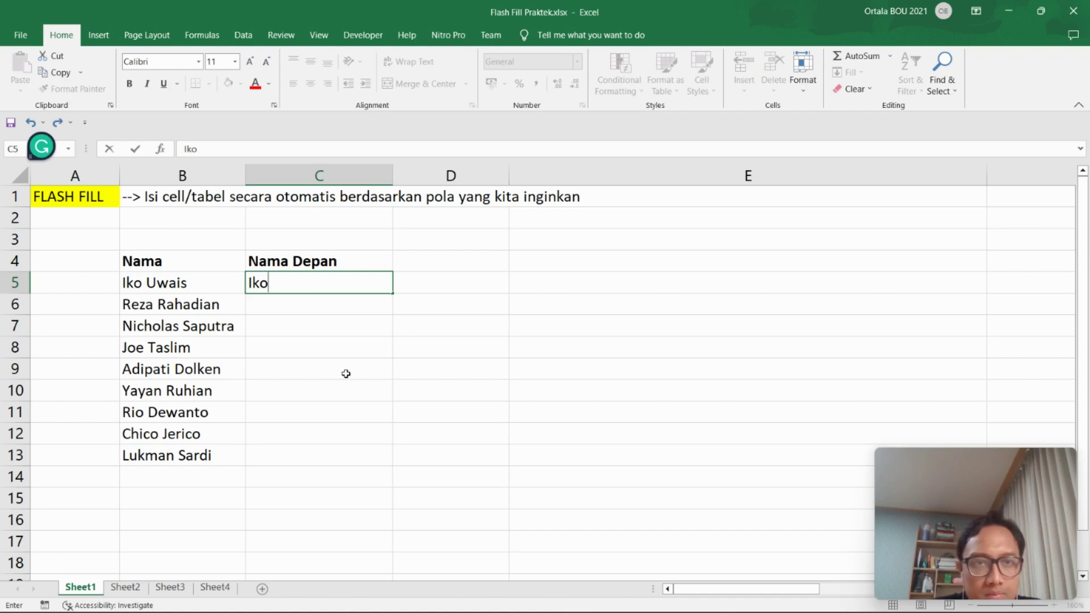
{"action": "left_click", "coordinate": [345, 372]}
{"action": "left_click", "coordinate": [317, 304]}
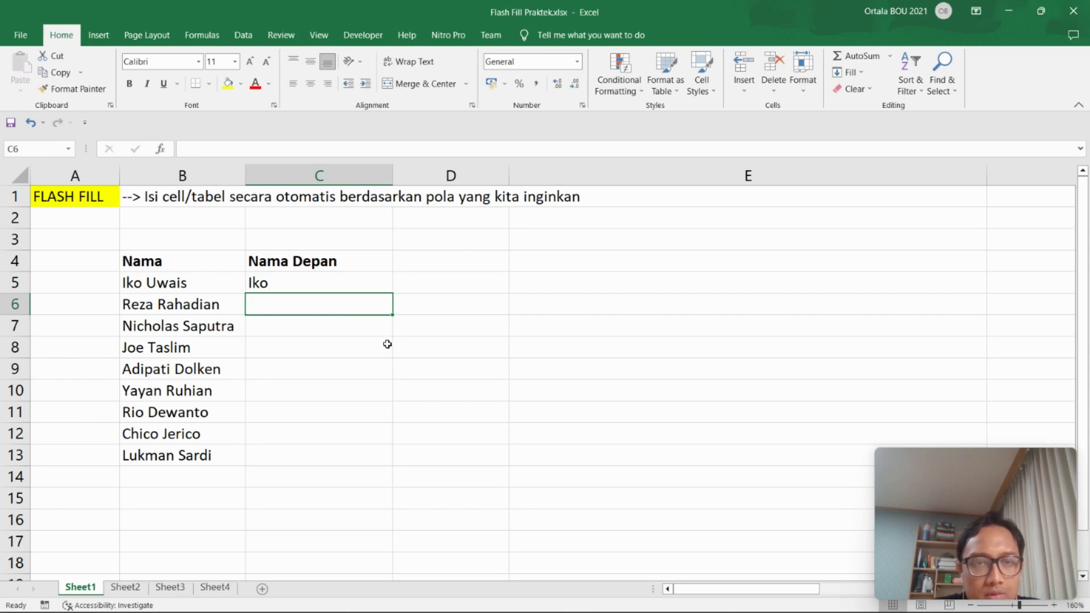
{"action": "left_click", "coordinate": [340, 365]}
{"action": "left_click", "coordinate": [314, 302]}
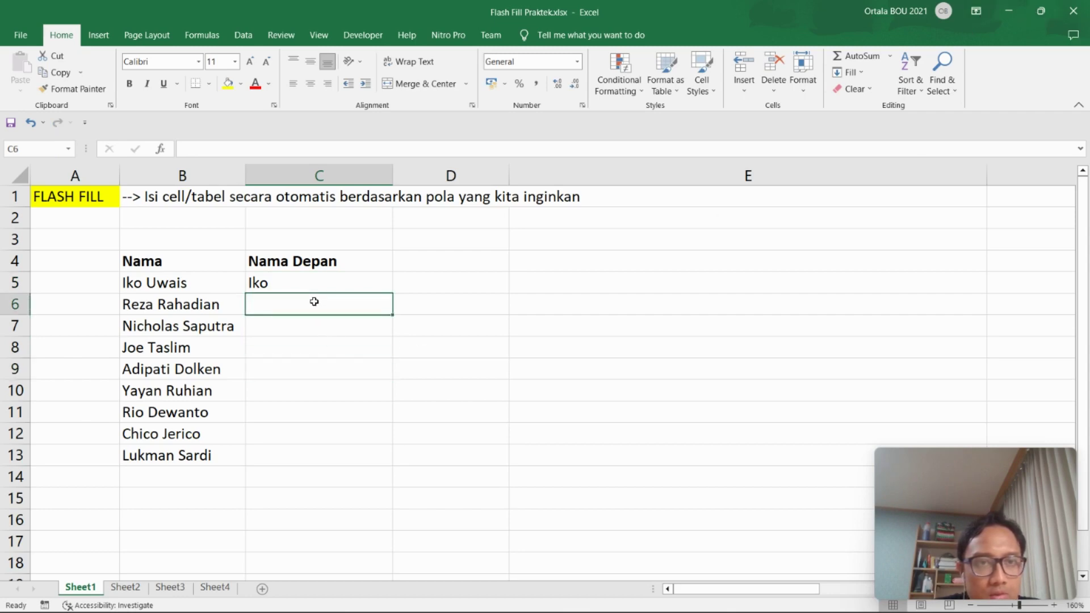
{"action": "double_click", "coordinate": [281, 283]}
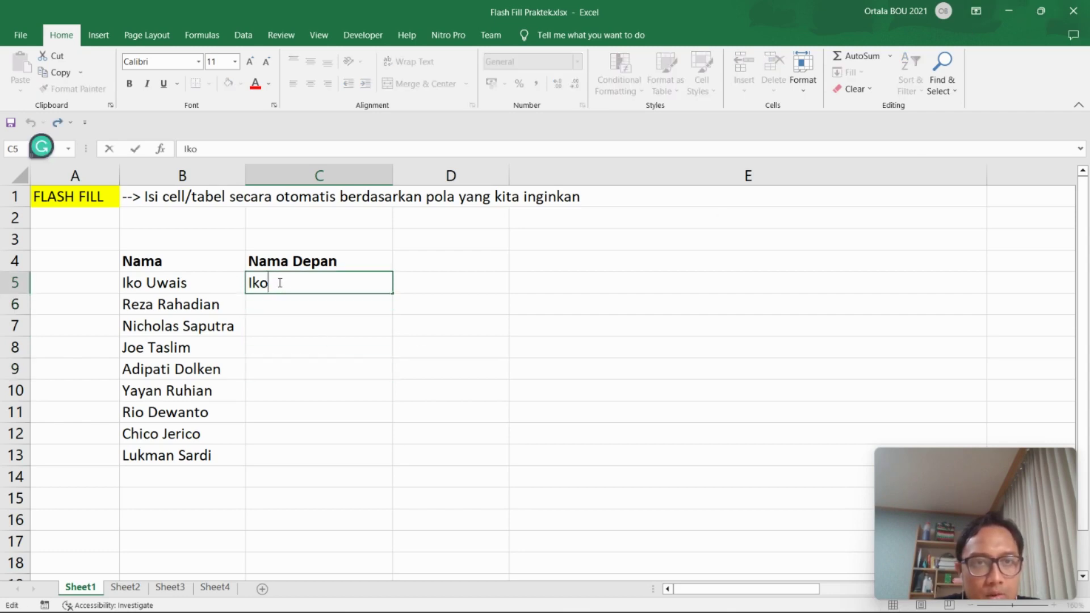
{"action": "left_click_drag", "start_coordinate": [277, 283], "coordinate": [220, 280]}
{"action": "double_click", "coordinate": [145, 283]}
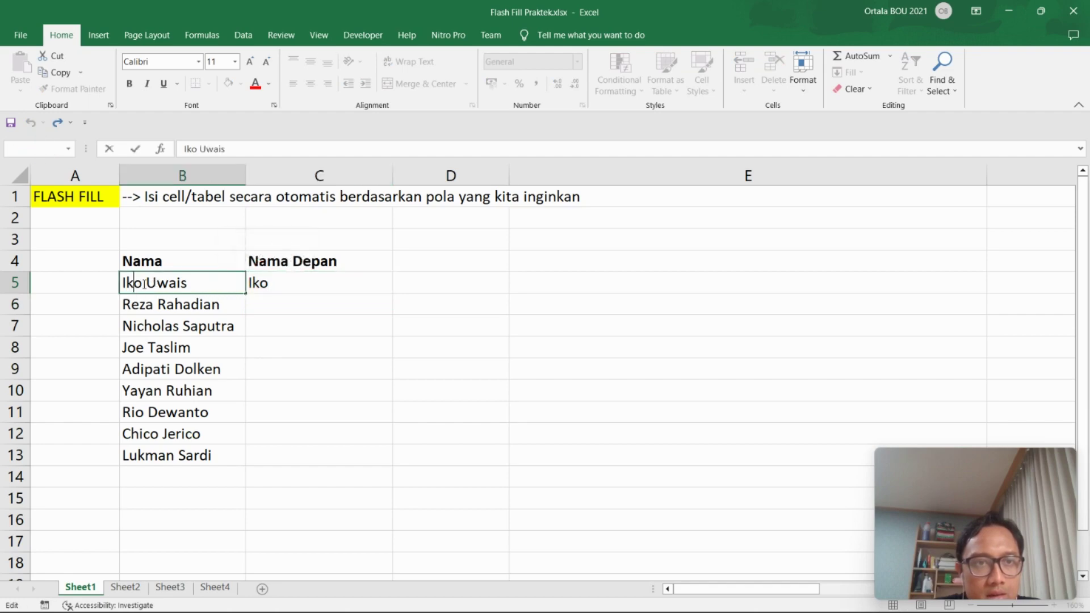
{"action": "left_click_drag", "start_coordinate": [145, 283], "coordinate": [106, 284]}
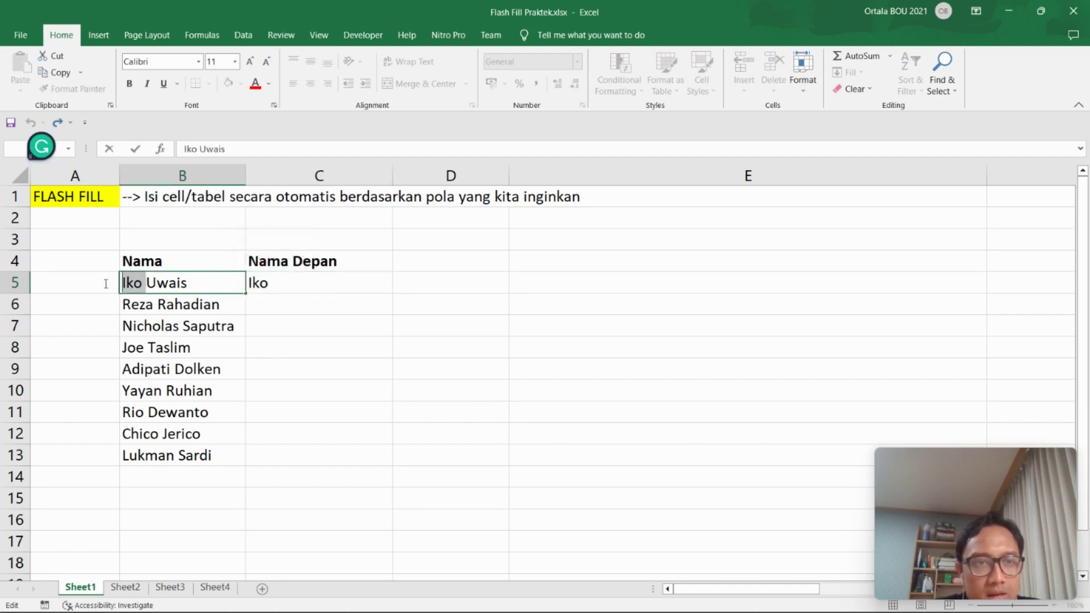
{"action": "left_click", "coordinate": [264, 318]}
{"action": "left_click", "coordinate": [169, 283]}
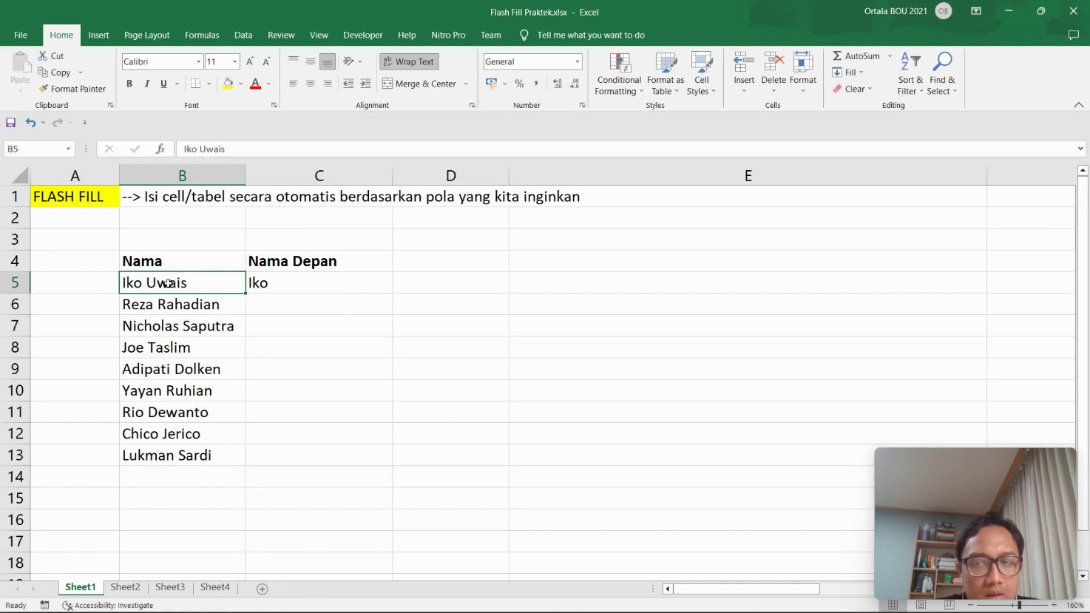
{"action": "double_click", "coordinate": [253, 282]}
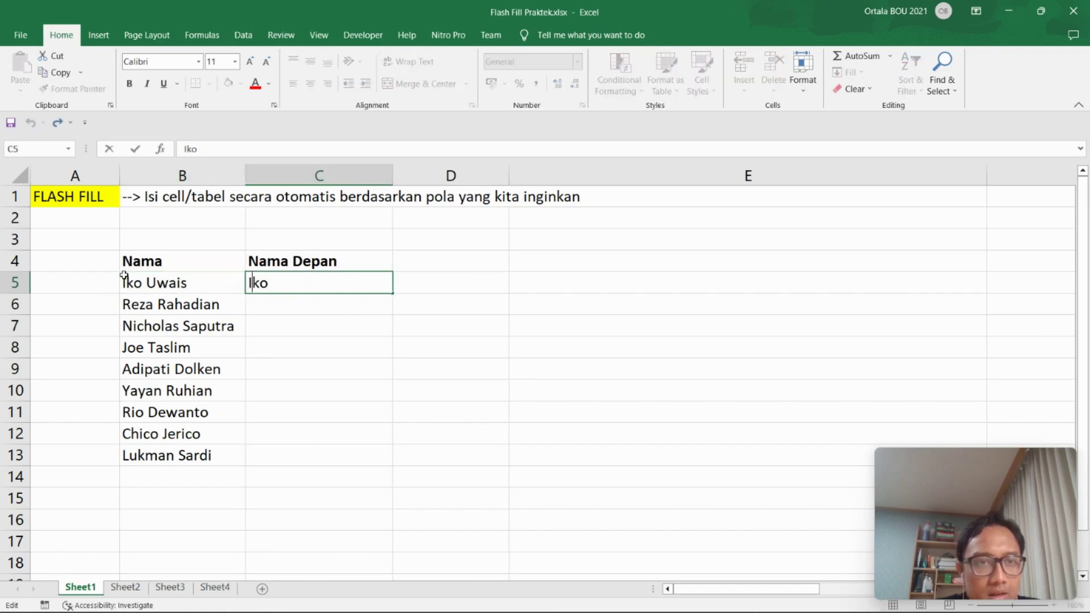
{"action": "left_click_drag", "start_coordinate": [287, 306], "coordinate": [296, 458]}
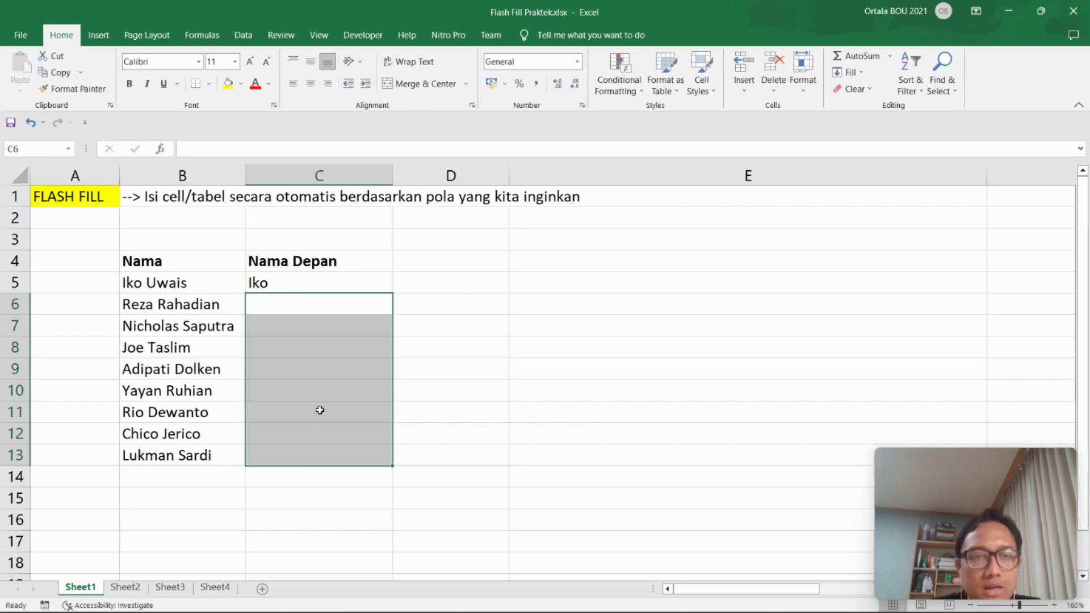
{"action": "left_click", "coordinate": [204, 304]}
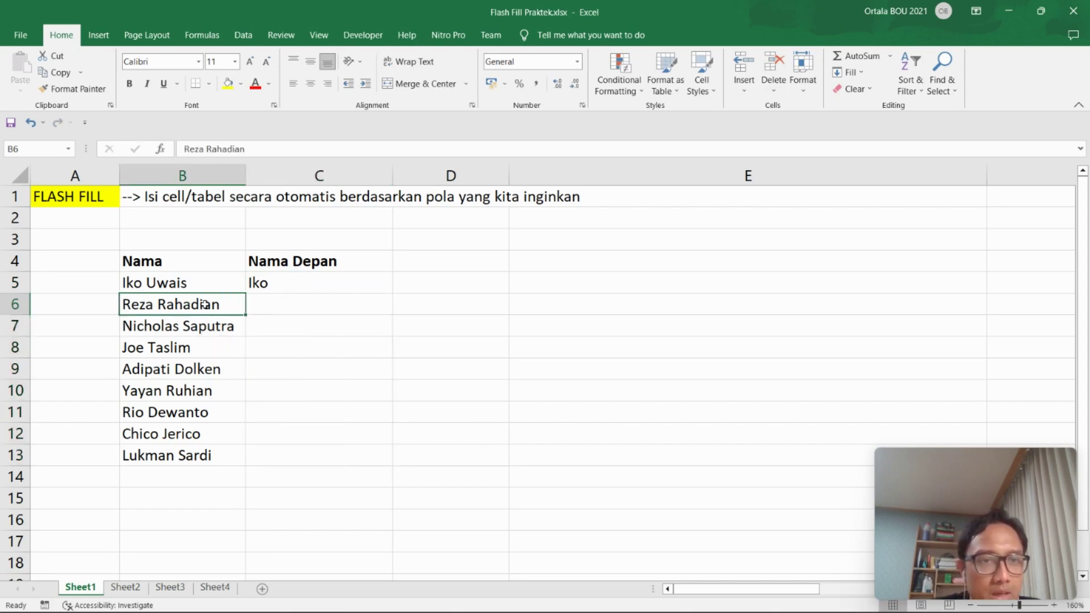
{"action": "left_click_drag", "start_coordinate": [204, 304], "coordinate": [224, 454]}
{"action": "left_click", "coordinate": [307, 390]}
{"action": "left_click", "coordinate": [301, 305]}
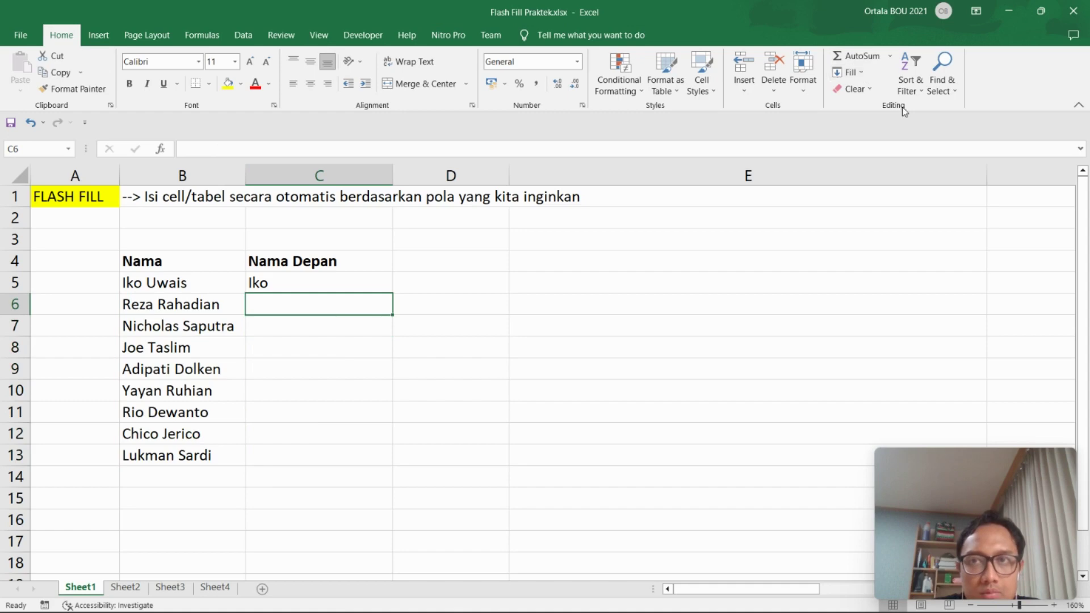
Flash Fill first names into C6:C13 from the Iko example and review them.
{"action": "left_click", "coordinate": [863, 72]}
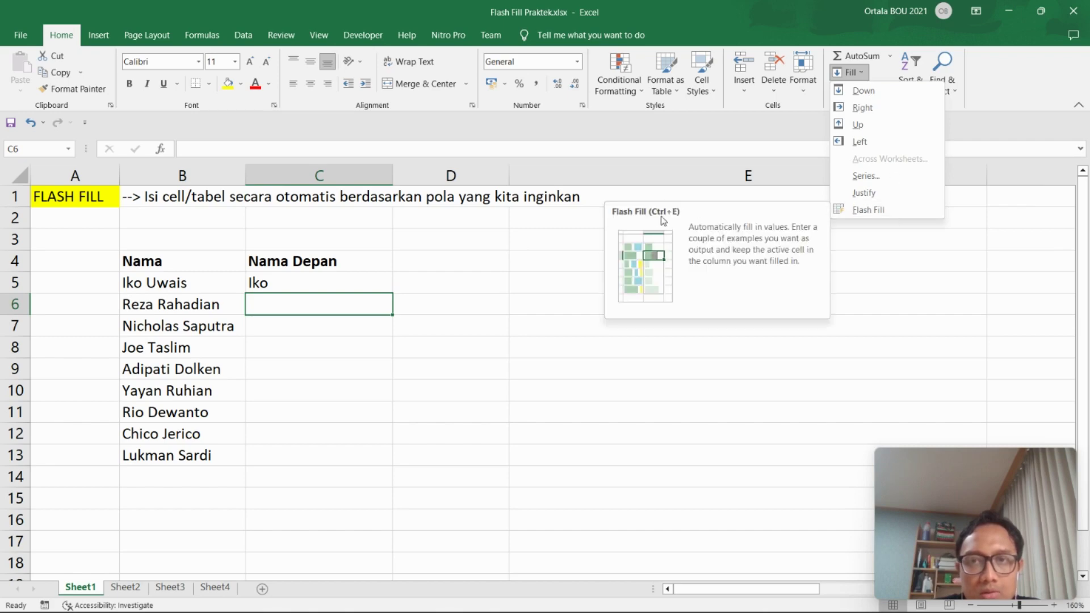
{"action": "left_click", "coordinate": [921, 211]}
{"action": "left_click", "coordinate": [415, 447]}
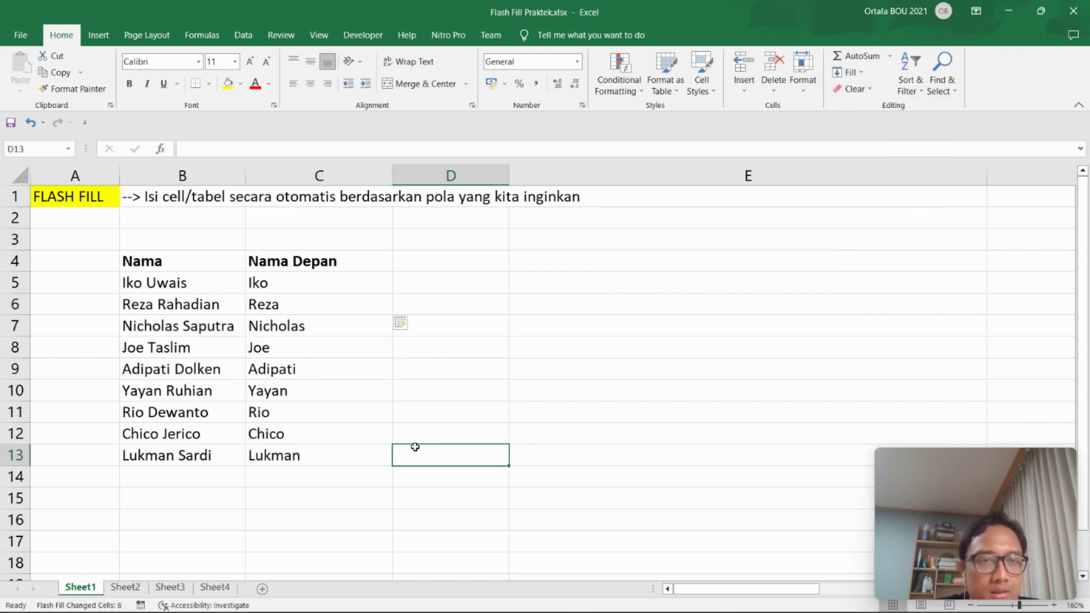
{"action": "left_click", "coordinate": [291, 284]}
{"action": "left_click_drag", "start_coordinate": [288, 311], "coordinate": [319, 454]}
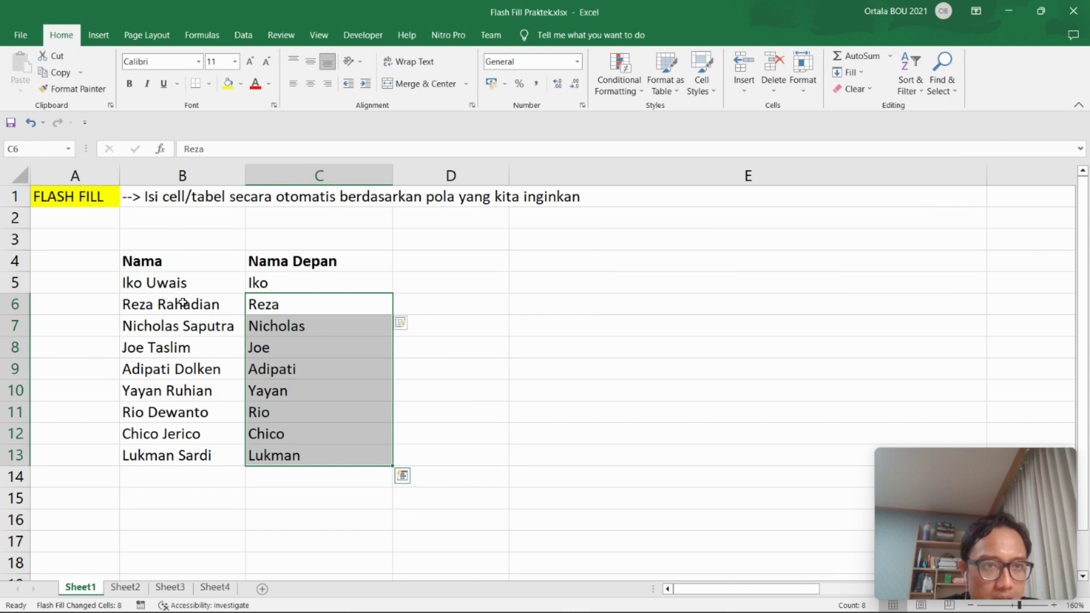
{"action": "left_click_drag", "start_coordinate": [183, 303], "coordinate": [227, 456]}
{"action": "left_click", "coordinate": [307, 392]}
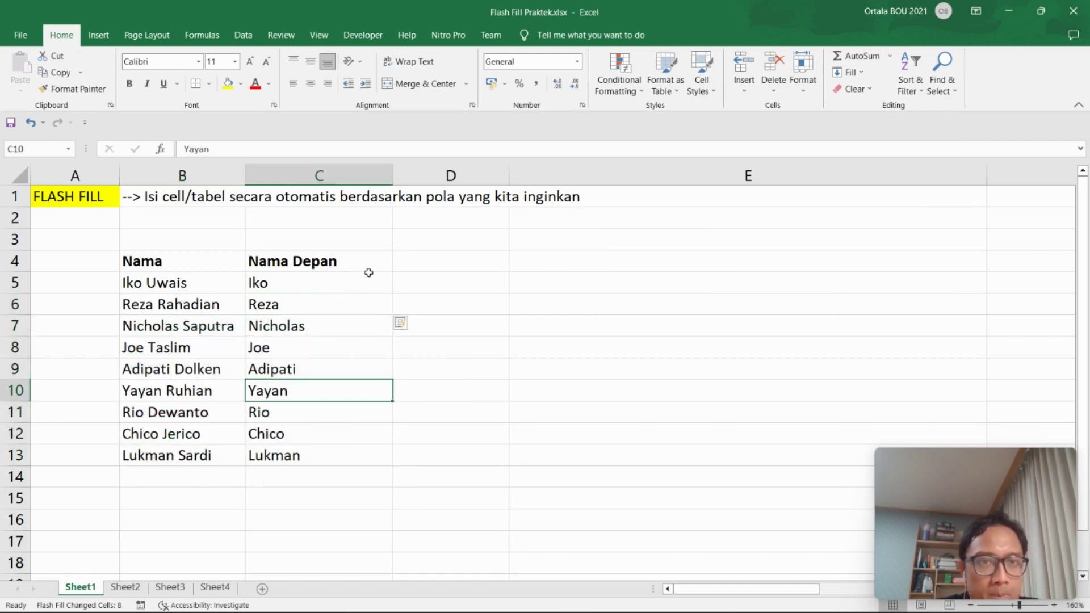
Clear the first names from C5:C13.
{"action": "left_click_drag", "start_coordinate": [324, 282], "coordinate": [327, 450]}
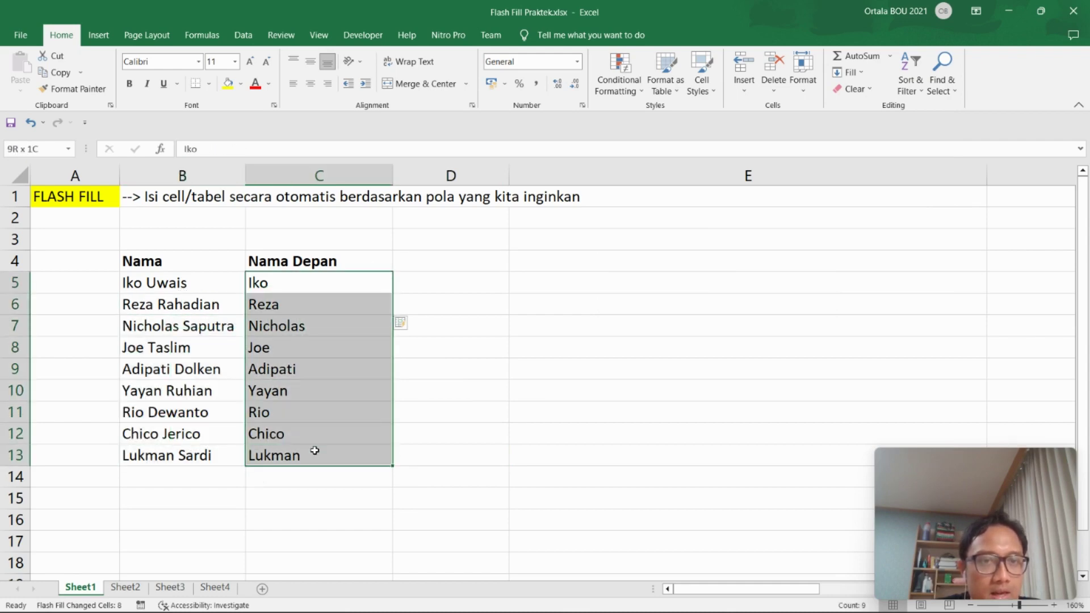
{"action": "key", "text": "Delete"}
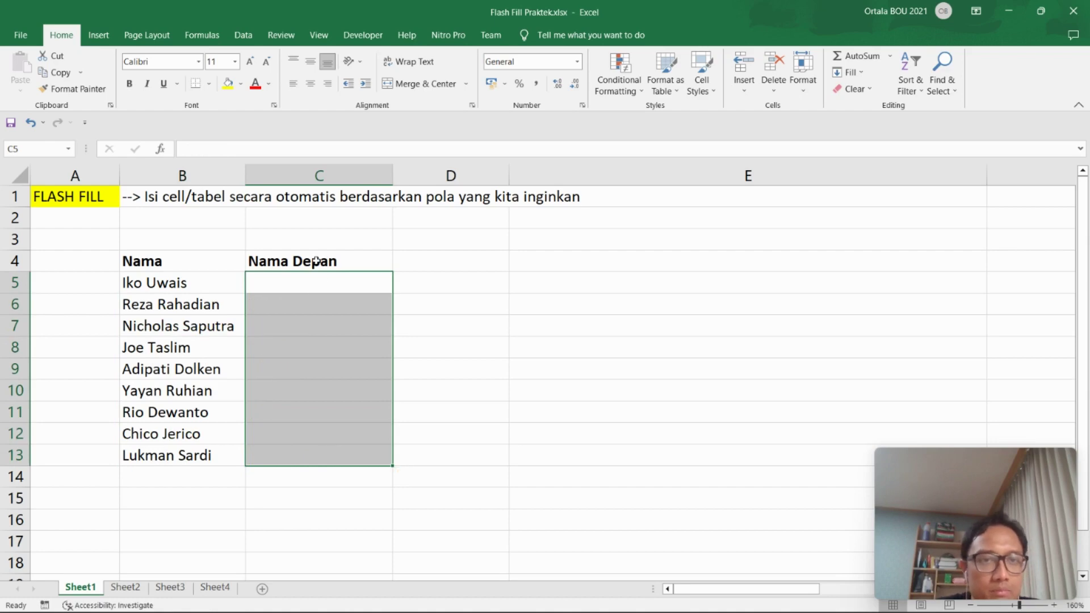
{"action": "left_click", "coordinate": [316, 261]}
Rename C4 to 'Belakang' and enter the example last name 'Uwais' in C5.
{"action": "type", "text": "Belak"}
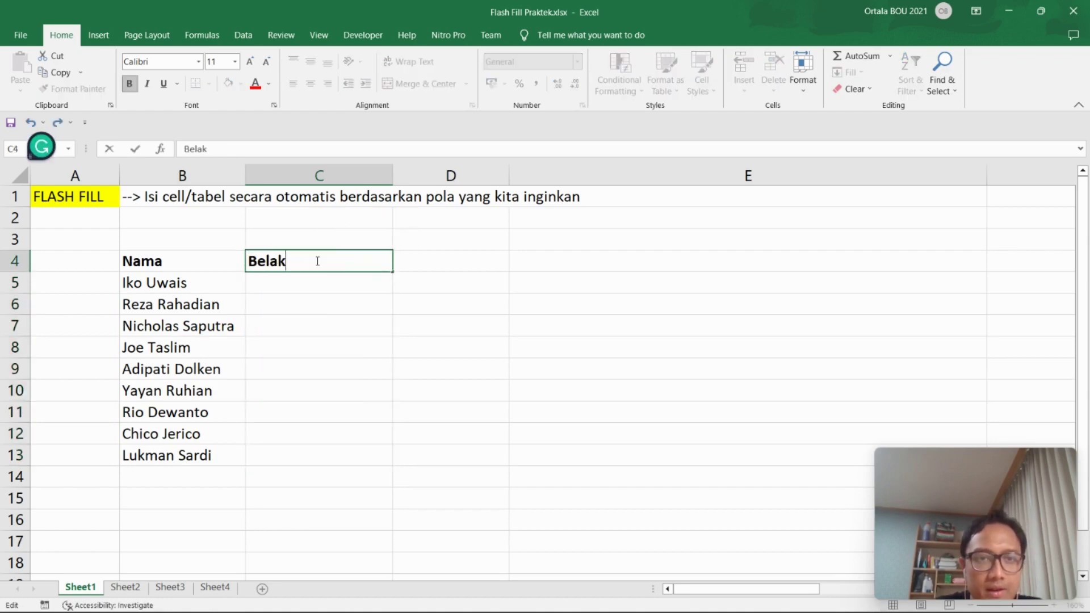
{"action": "type", "text": "ang"}
{"action": "key", "text": "Return"}
{"action": "left_click", "coordinate": [341, 364]}
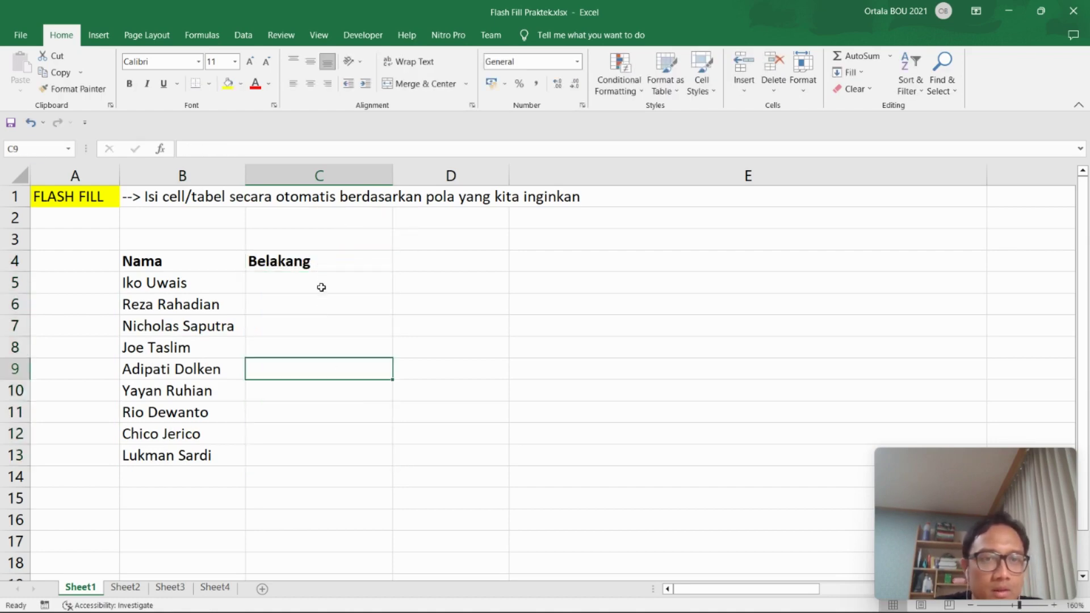
{"action": "left_click", "coordinate": [322, 284]}
{"action": "type", "text": "Uw"}
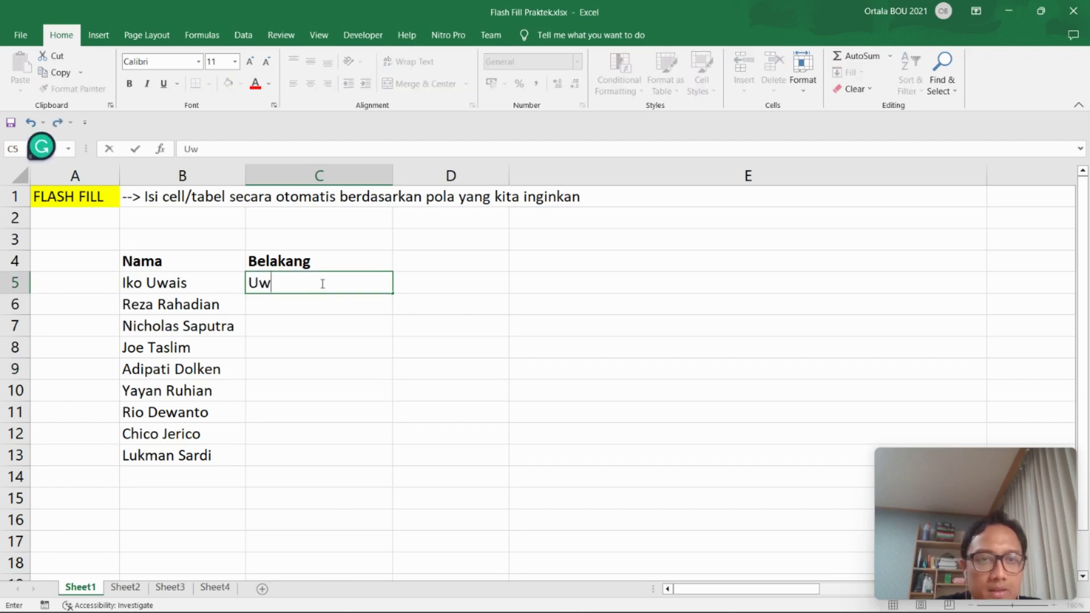
{"action": "type", "text": "ai"}
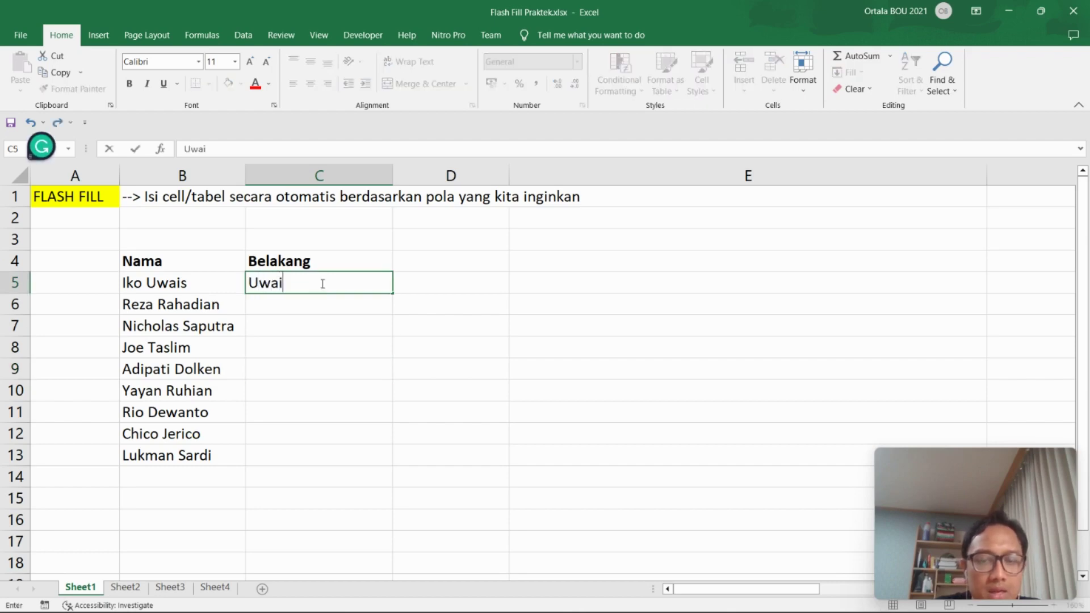
{"action": "type", "text": "s"}
{"action": "left_click", "coordinate": [378, 414]}
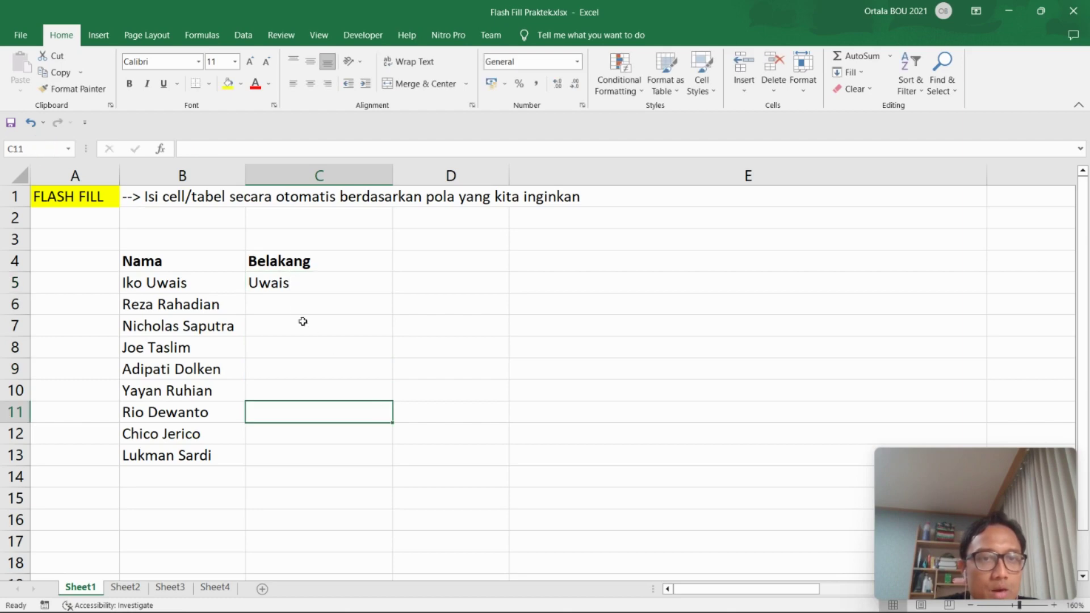
Flash Fill last names into C6:C13 with Ctrl+E and compare them with the full names.
{"action": "left_click", "coordinate": [346, 303]}
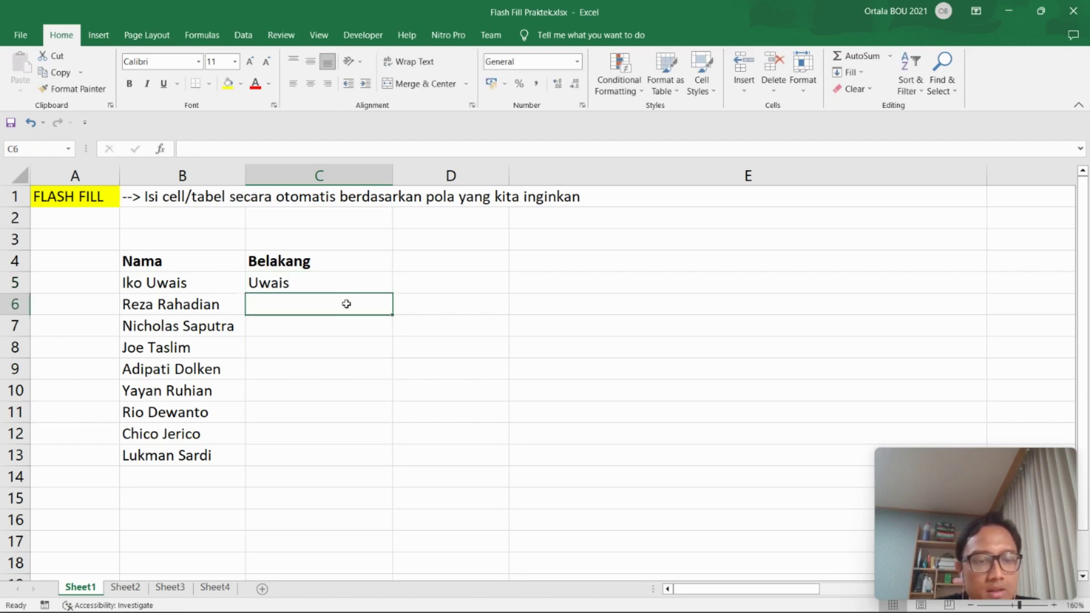
{"action": "key", "text": "ctrl+e"}
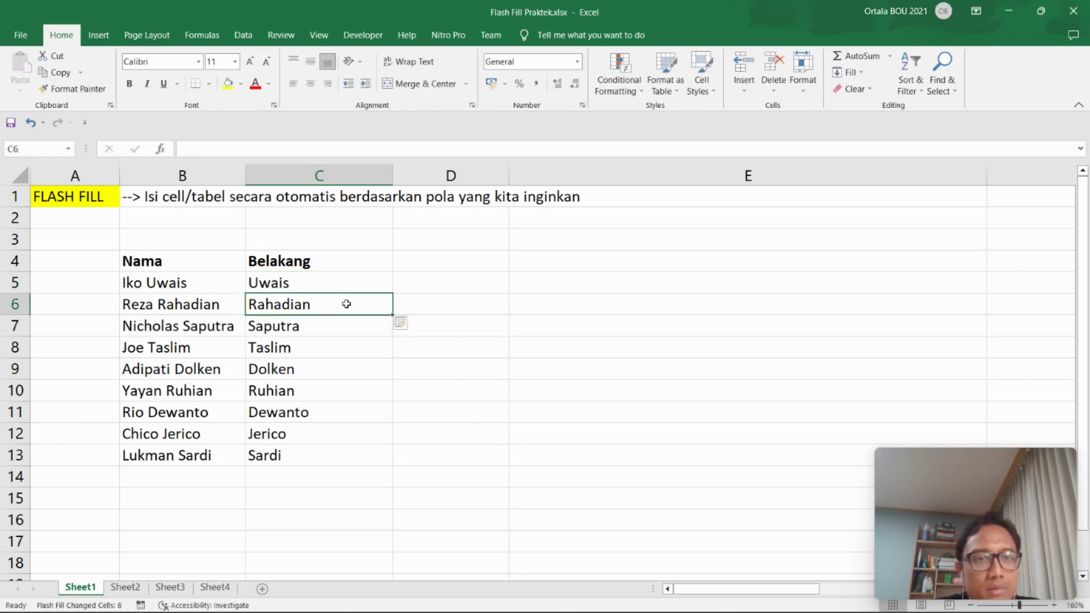
{"action": "left_click", "coordinate": [341, 433]}
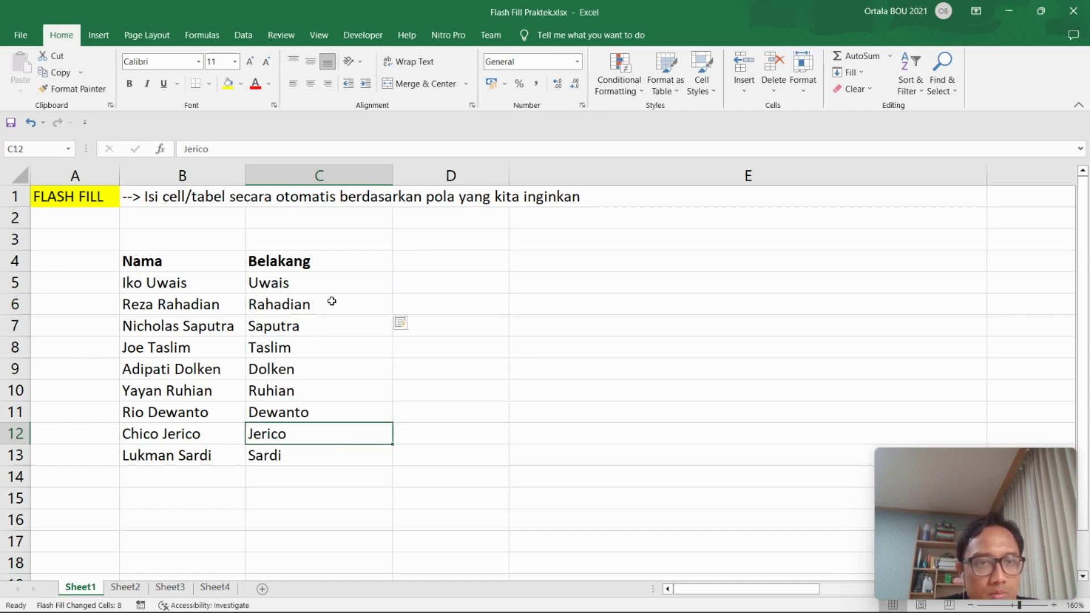
{"action": "left_click_drag", "start_coordinate": [332, 301], "coordinate": [330, 456]}
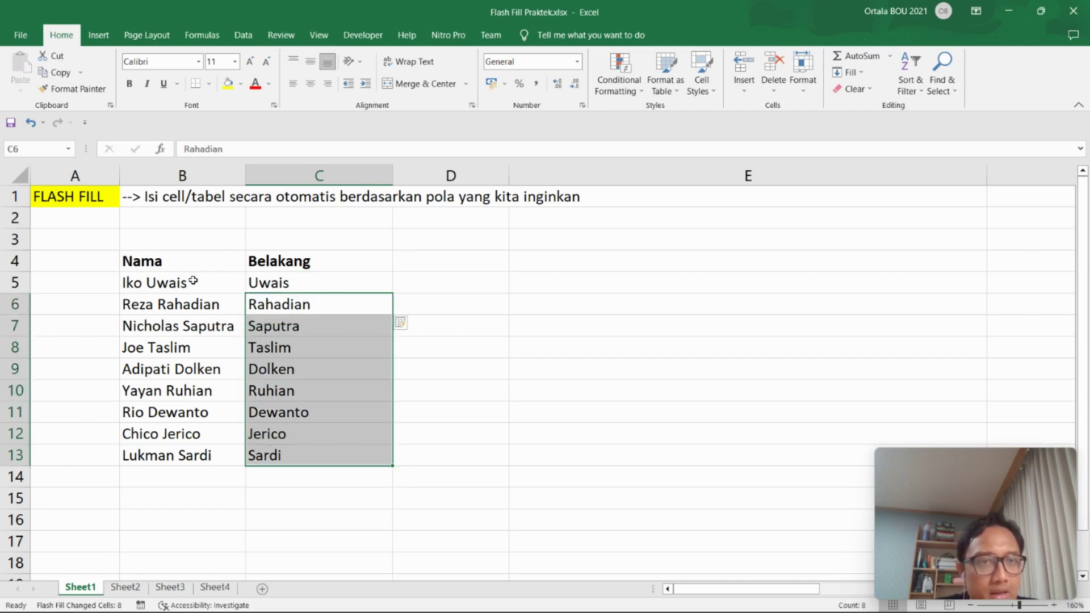
{"action": "left_click_drag", "start_coordinate": [193, 281], "coordinate": [193, 454]}
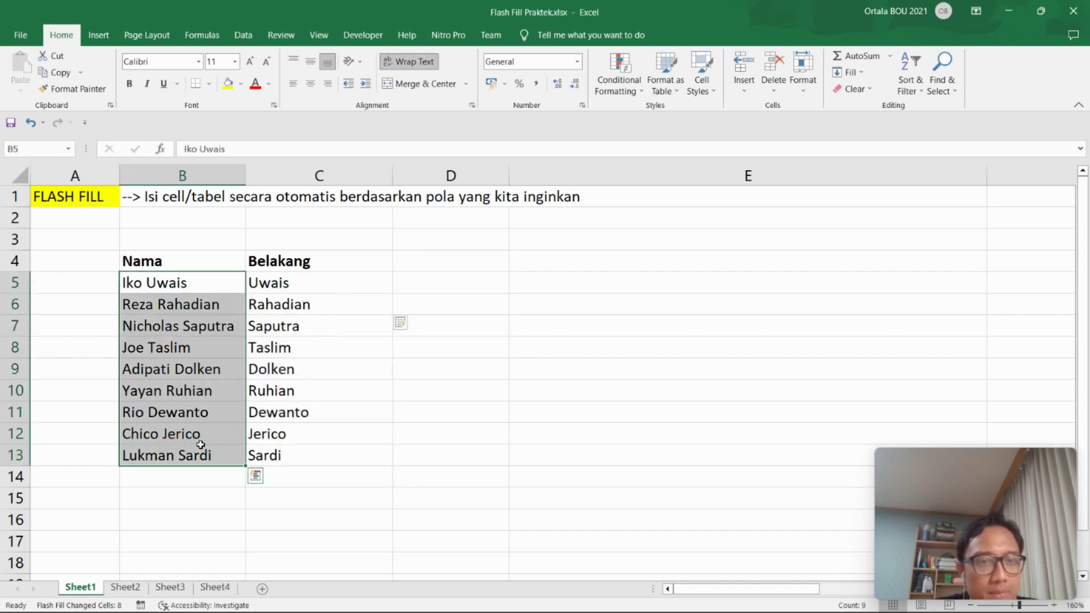
Clear the last names from C5:C13.
{"action": "left_click", "coordinate": [449, 414]}
{"action": "left_click_drag", "start_coordinate": [328, 287], "coordinate": [321, 369]}
{"action": "left_click_drag", "start_coordinate": [319, 430], "coordinate": [317, 453]}
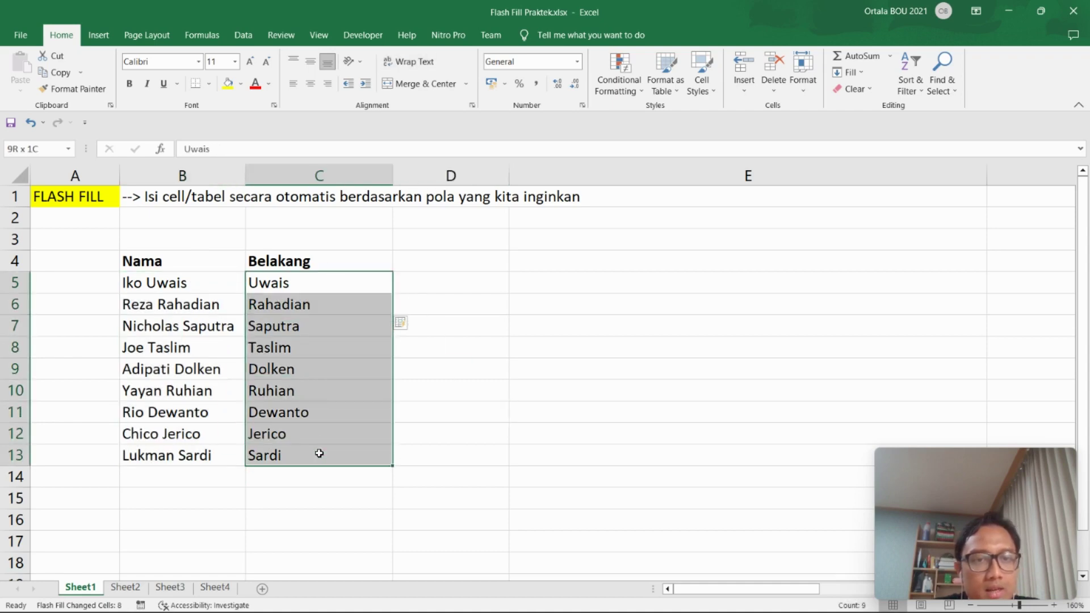
{"action": "key", "text": "Delete"}
Rename C4 to 'Initial' and enter the example initials 'IU' in C5.
{"action": "left_click", "coordinate": [449, 385]}
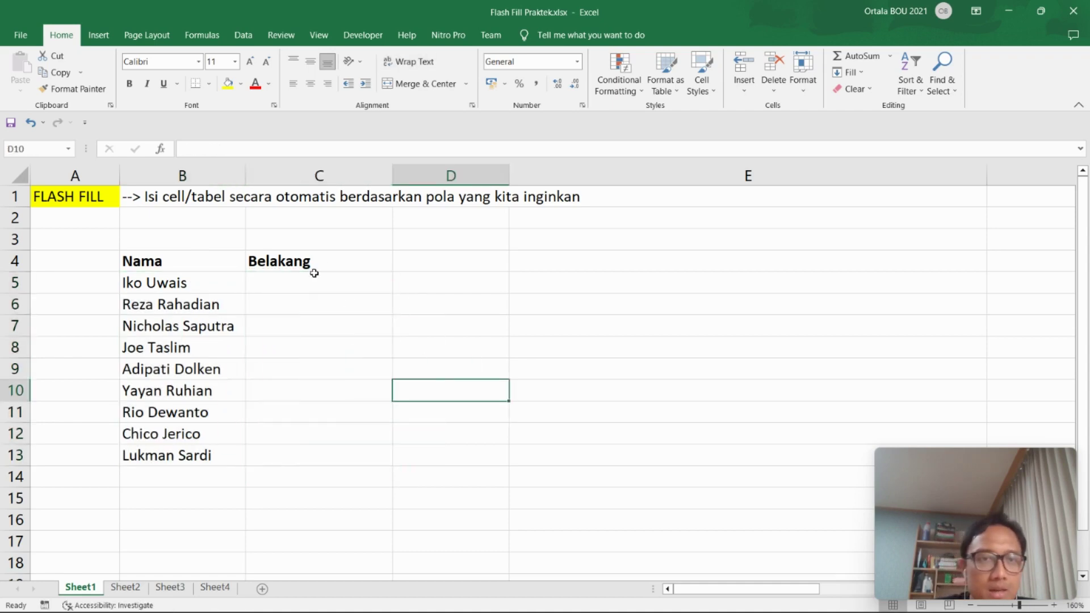
{"action": "left_click", "coordinate": [306, 263]}
{"action": "type", "text": "Inti"}
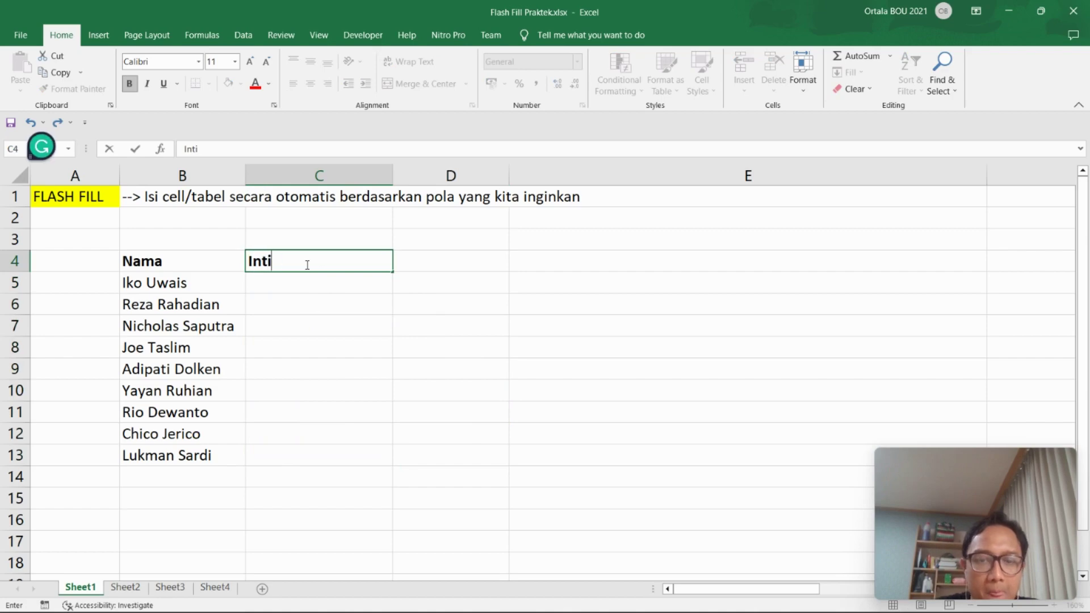
{"action": "key", "text": "BackSpace"}
{"action": "type", "text": "ti"}
{"action": "key", "text": "BackSpace"}
{"action": "key", "text": "BackSpace"}
{"action": "key", "text": "BackSpace"}
{"action": "type", "text": "itia"}
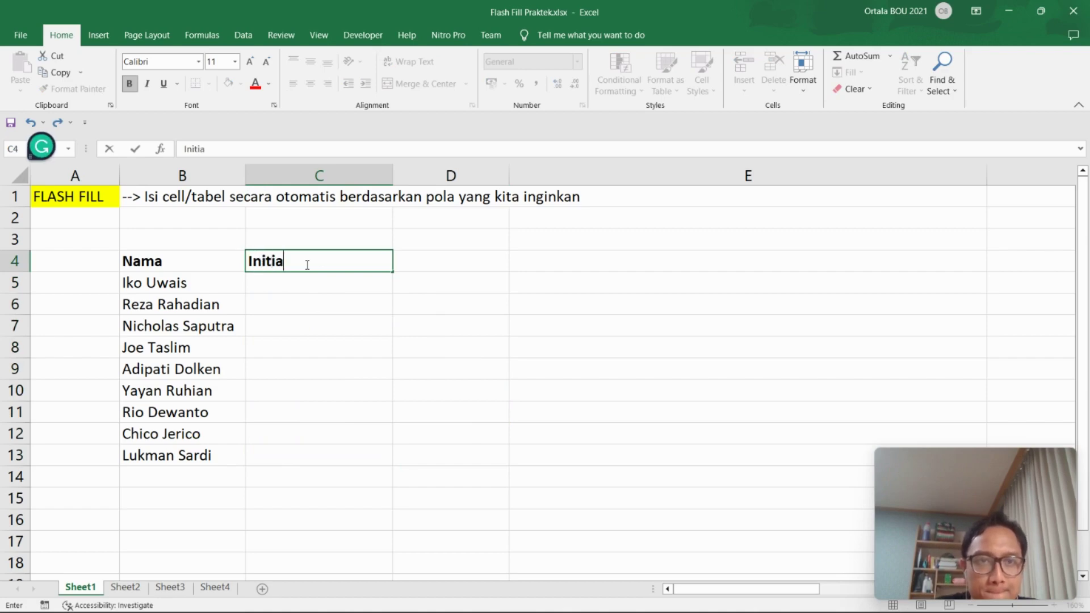
{"action": "type", "text": "l"}
{"action": "left_click", "coordinate": [349, 374]}
{"action": "left_click", "coordinate": [331, 281]}
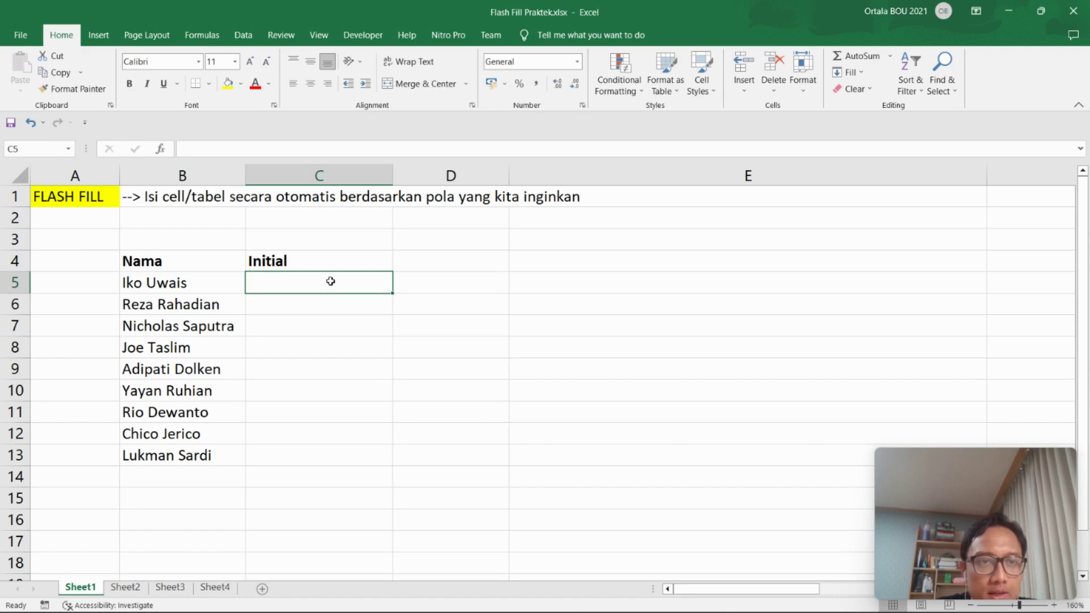
{"action": "type", "text": "I"}
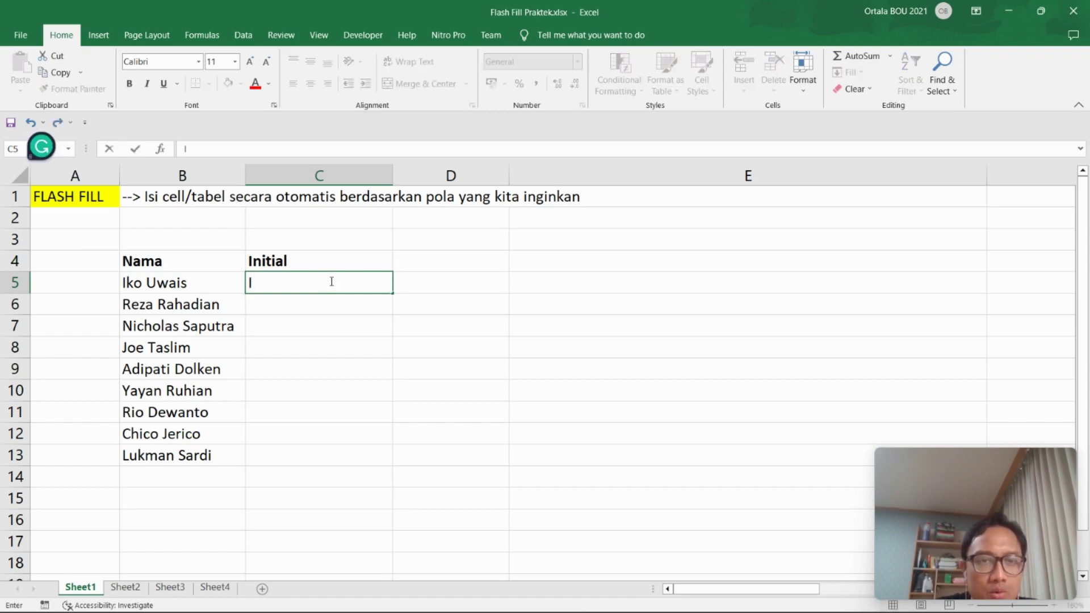
{"action": "type", "text": "U"}
{"action": "left_click", "coordinate": [346, 304]}
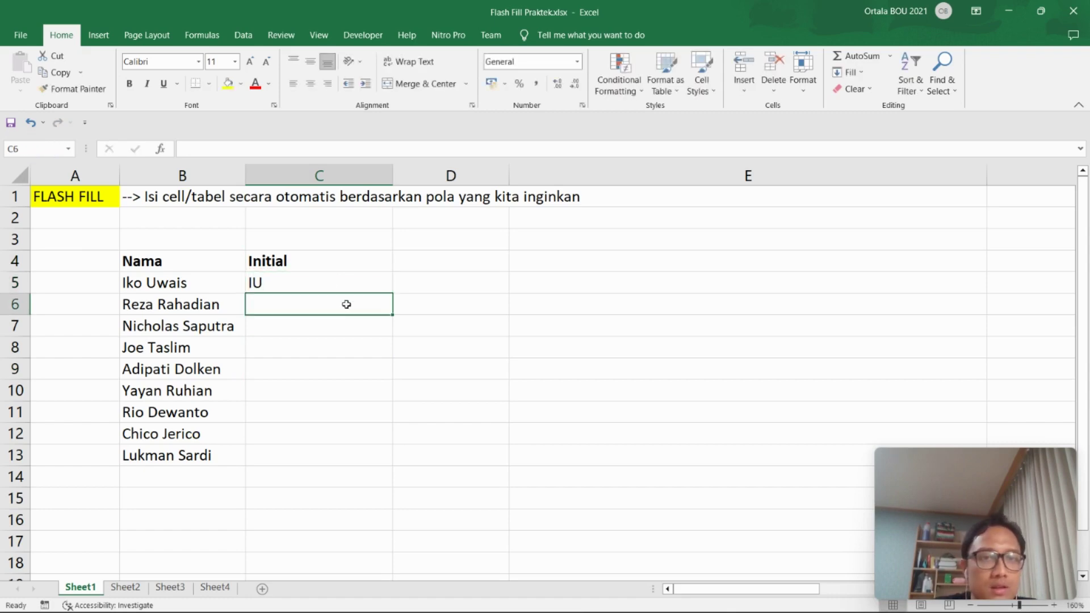
Flash Fill the initials for the remaining names with Ctrl+E and check them against column B.
{"action": "key", "text": "ctrl+e"}
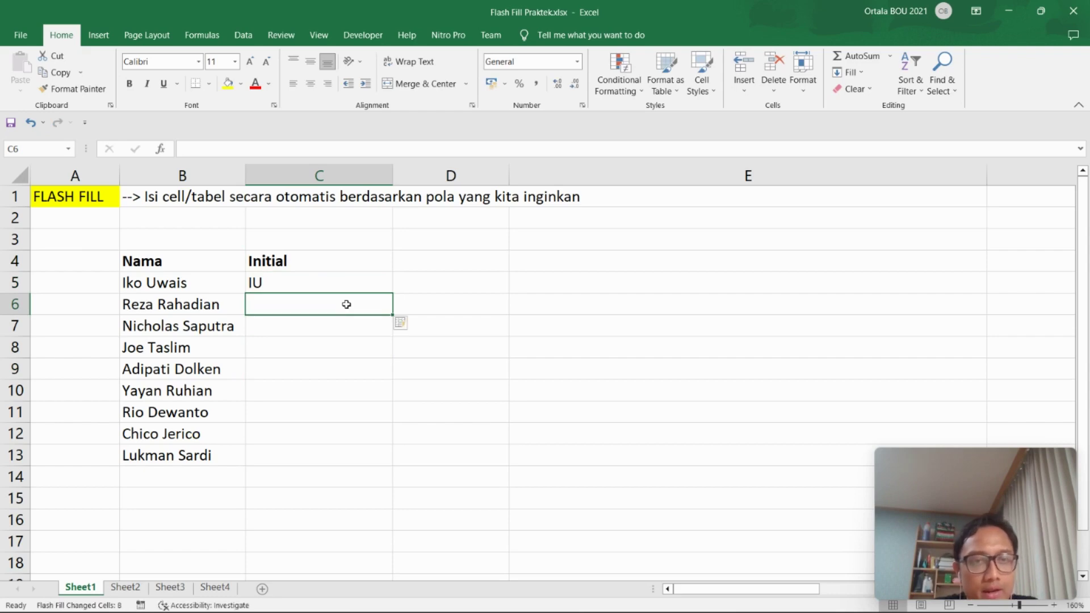
{"action": "left_click", "coordinate": [330, 407]}
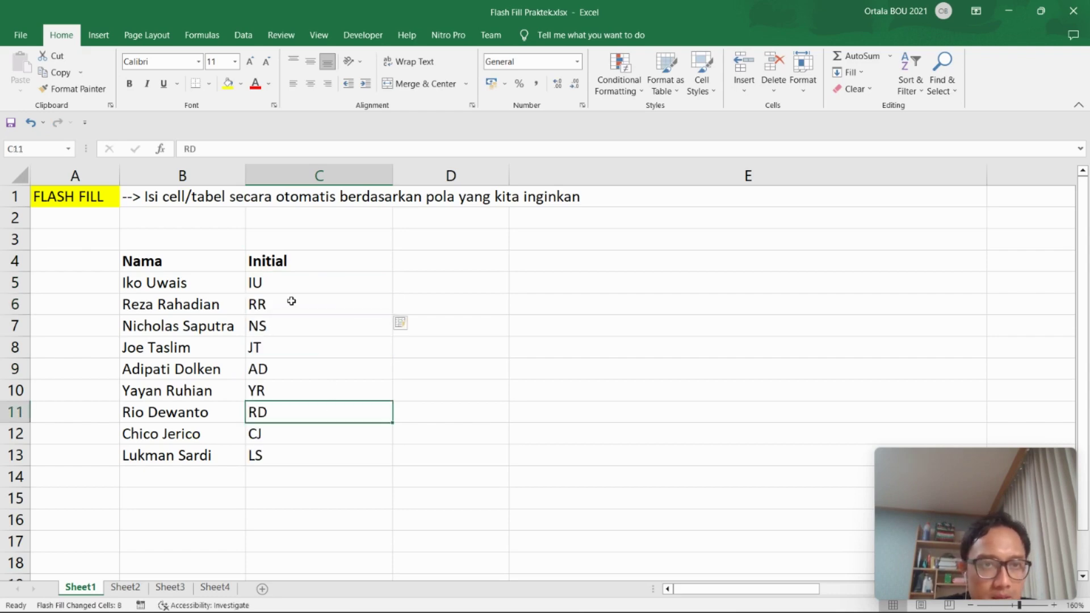
{"action": "left_click", "coordinate": [289, 282]}
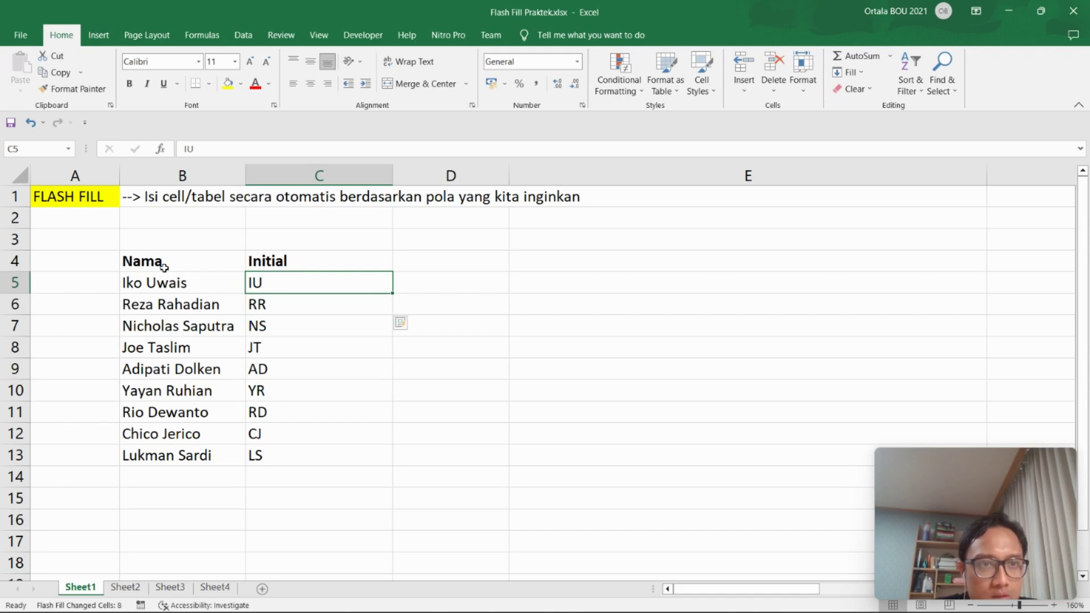
{"action": "double_click", "coordinate": [130, 284]}
{"action": "double_click", "coordinate": [129, 284]}
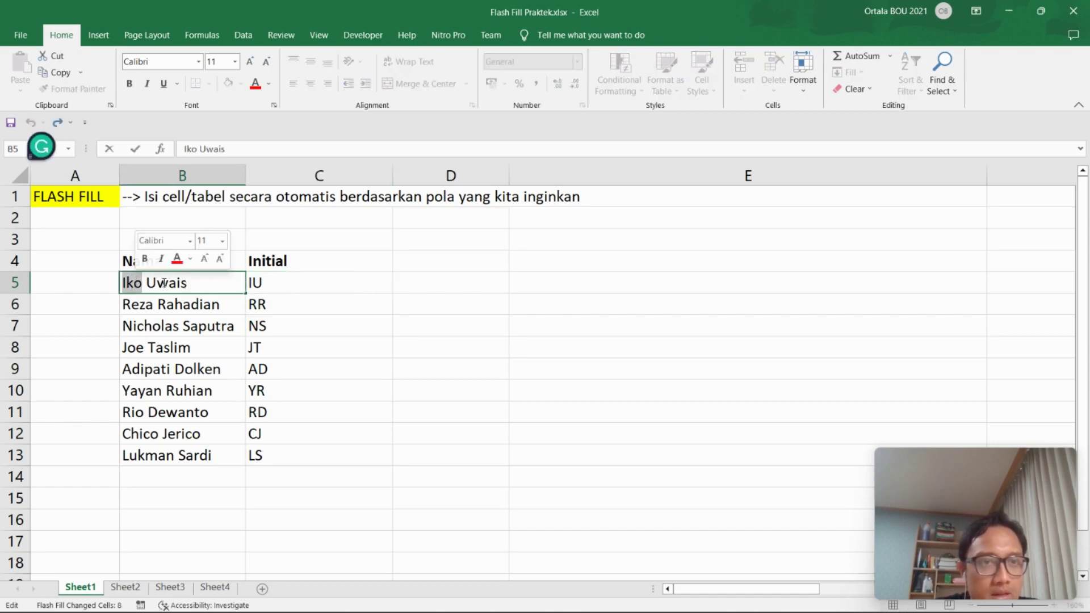
{"action": "left_click", "coordinate": [414, 395]}
Clear the initials in C5:C13 and the Initial heading in C4.
{"action": "left_click_drag", "start_coordinate": [292, 282], "coordinate": [310, 448]}
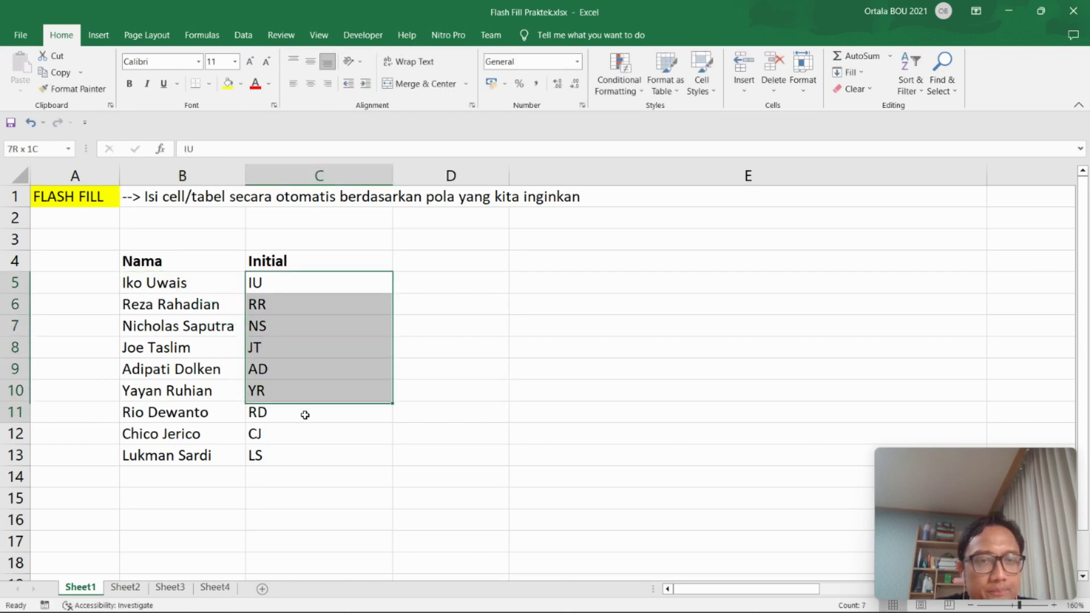
{"action": "key", "text": "Delete"}
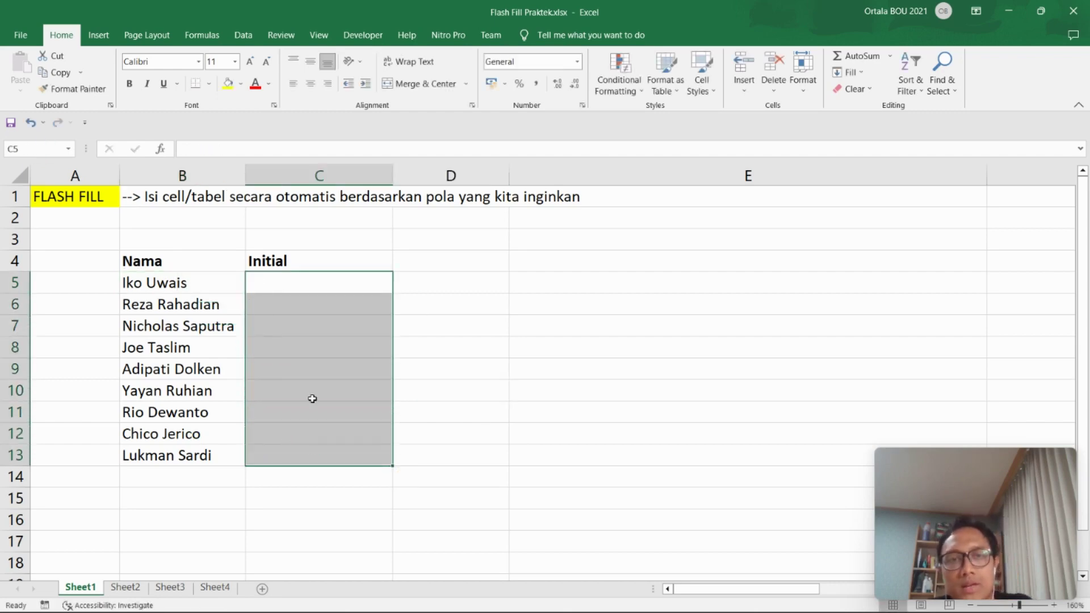
{"action": "left_click", "coordinate": [328, 262]}
{"action": "key", "text": "Delete"}
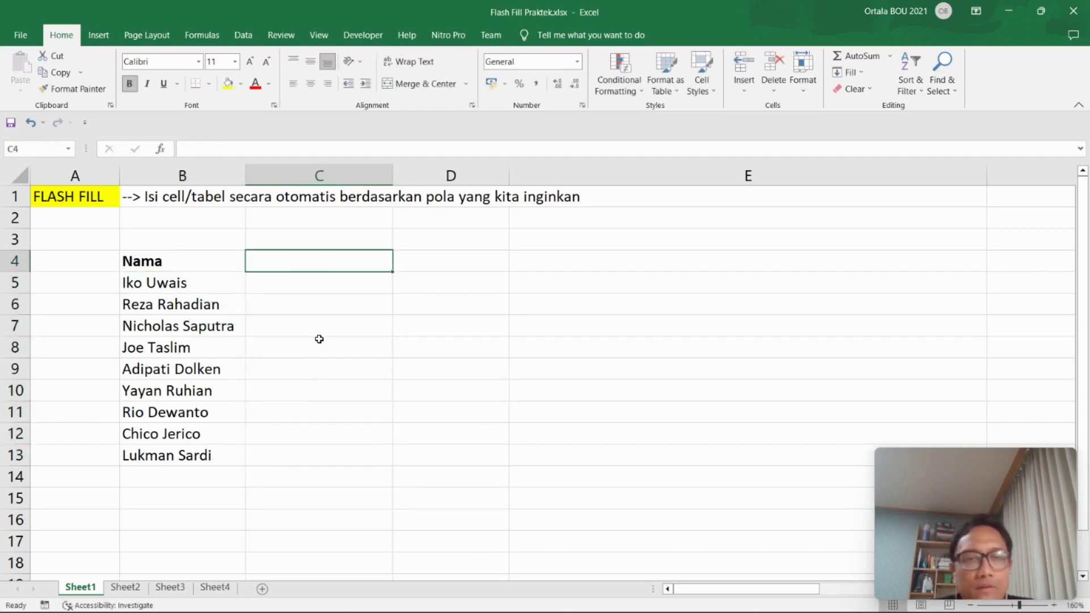
Paste the Usia ages from Sheet3 into Sheet1 starting at C4.
{"action": "left_click", "coordinate": [194, 171]}
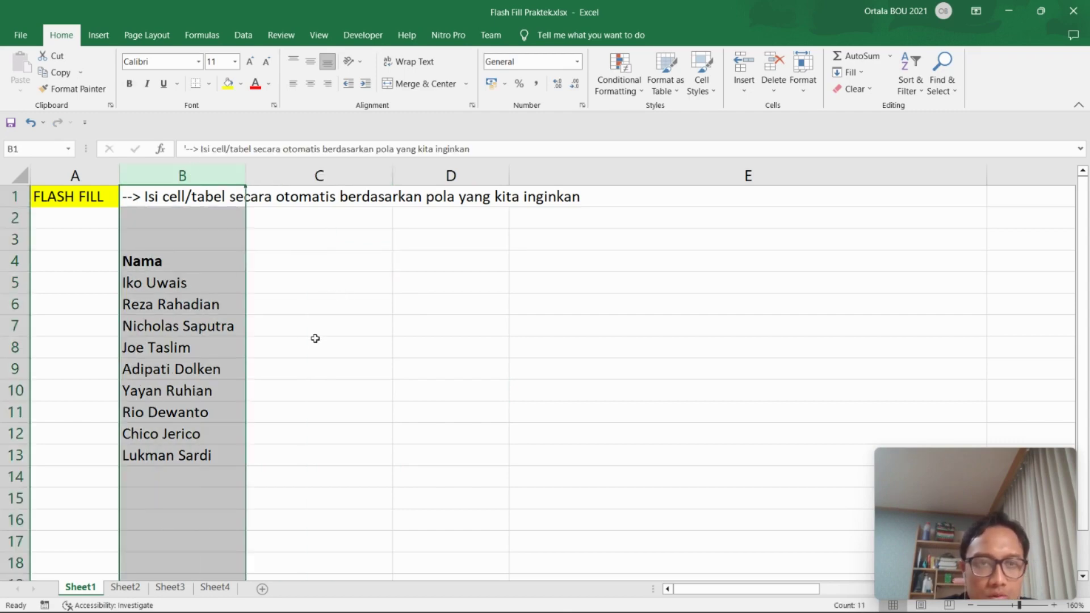
{"action": "left_click", "coordinate": [317, 362]}
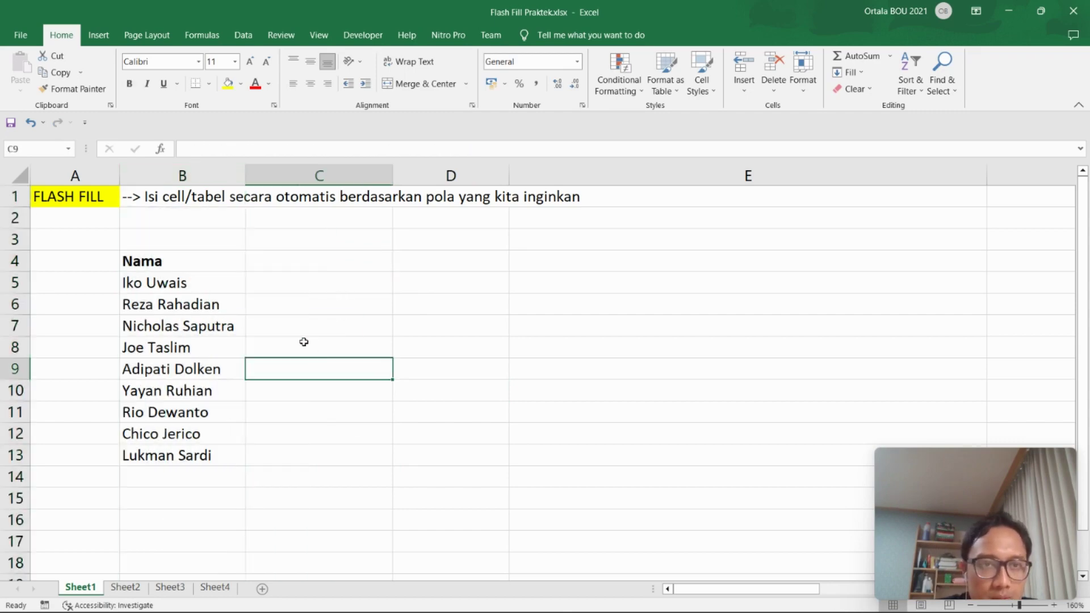
{"action": "left_click", "coordinate": [172, 589]}
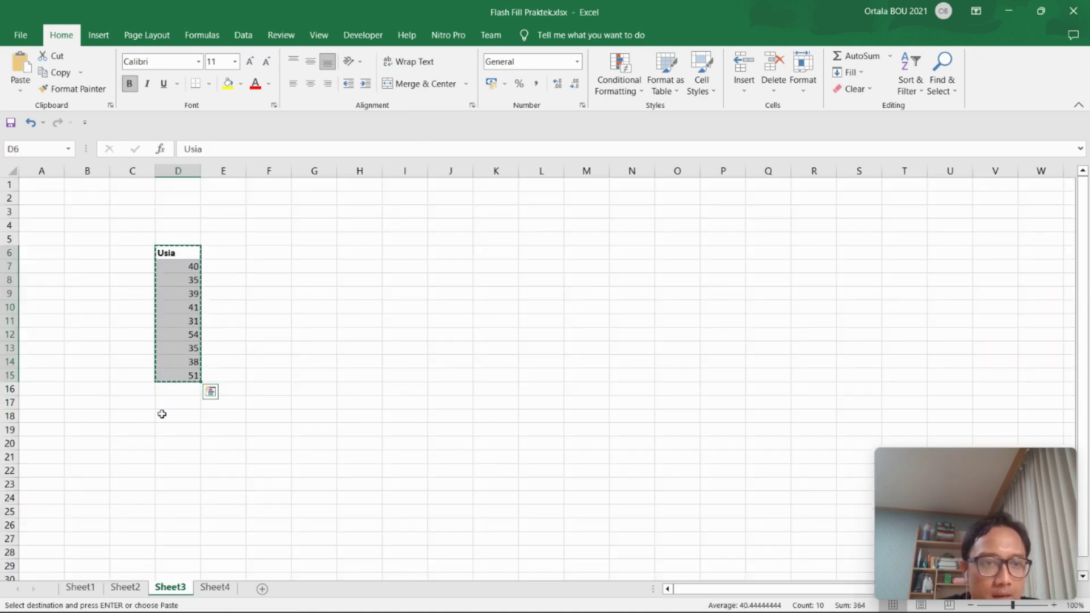
{"action": "left_click", "coordinate": [80, 587]}
{"action": "left_click", "coordinate": [315, 264]}
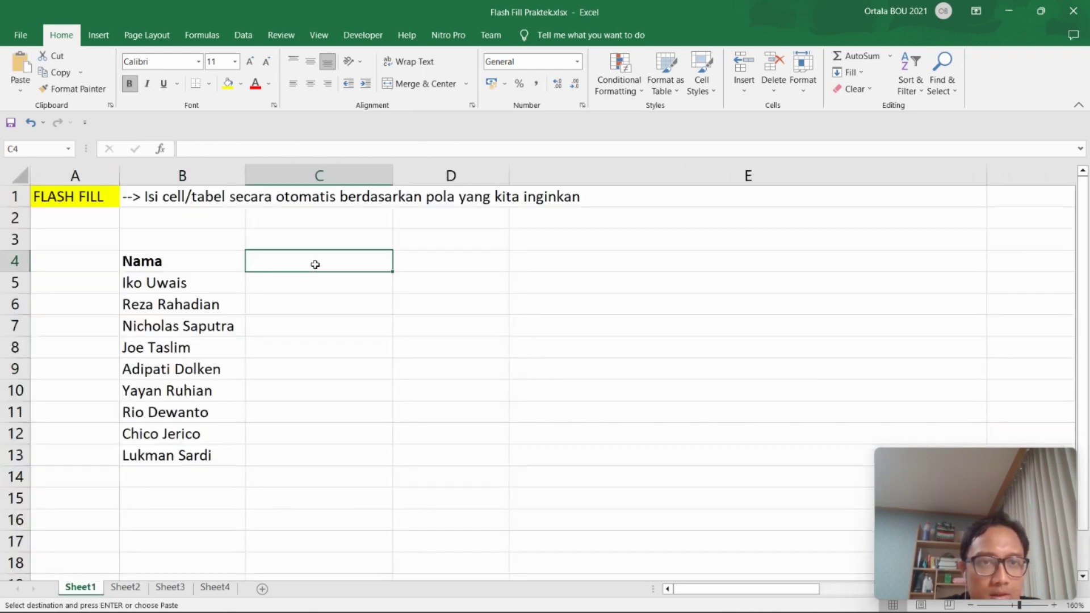
{"action": "key", "text": "ctrl+v"}
Narrow column C to fit the ages and widen column D for sentences.
{"action": "left_click_drag", "start_coordinate": [451, 326], "coordinate": [454, 307]}
{"action": "left_click_drag", "start_coordinate": [393, 175], "coordinate": [271, 180]}
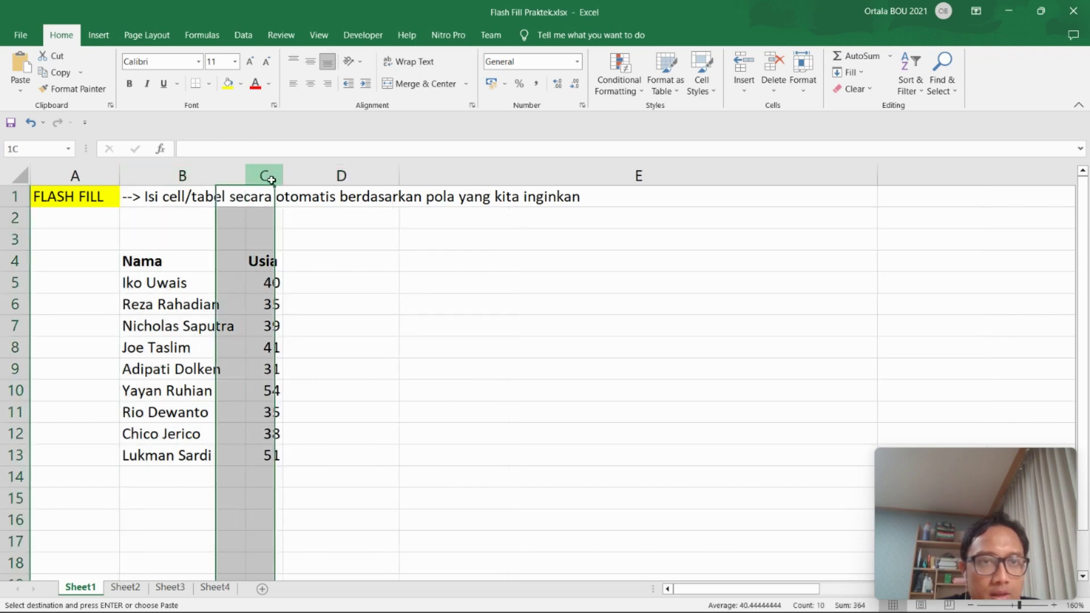
{"action": "left_click", "coordinate": [348, 263]}
{"action": "left_click_drag", "start_coordinate": [399, 176], "coordinate": [619, 197]}
{"action": "left_click", "coordinate": [448, 412]}
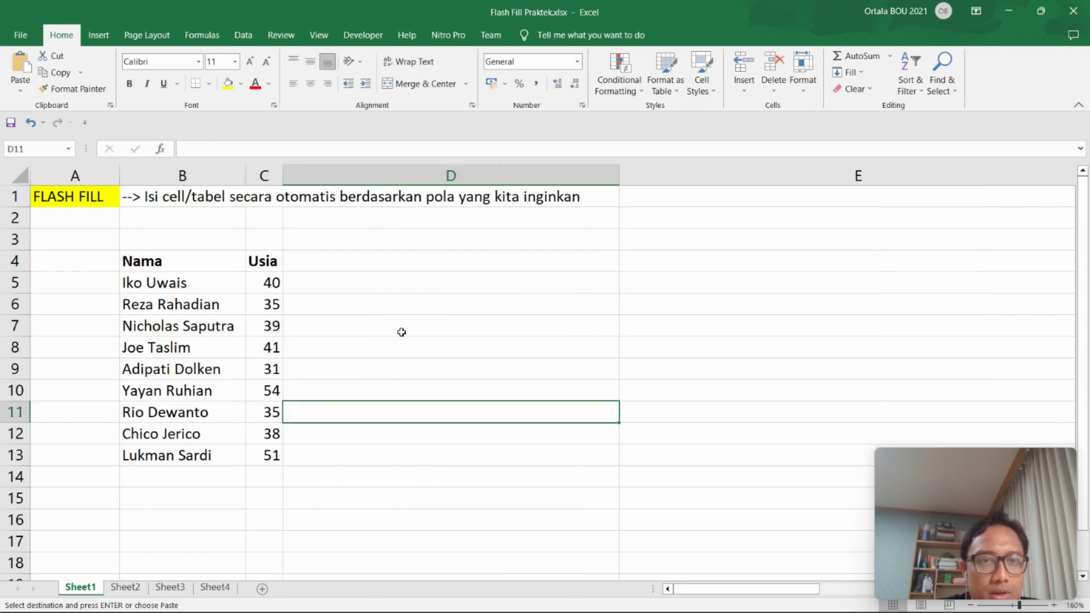
Point out the name in B5 and age 40 in C5 that column D will combine.
{"action": "left_click", "coordinate": [371, 260]}
{"action": "left_click", "coordinate": [181, 279]}
{"action": "left_click", "coordinate": [256, 288]}
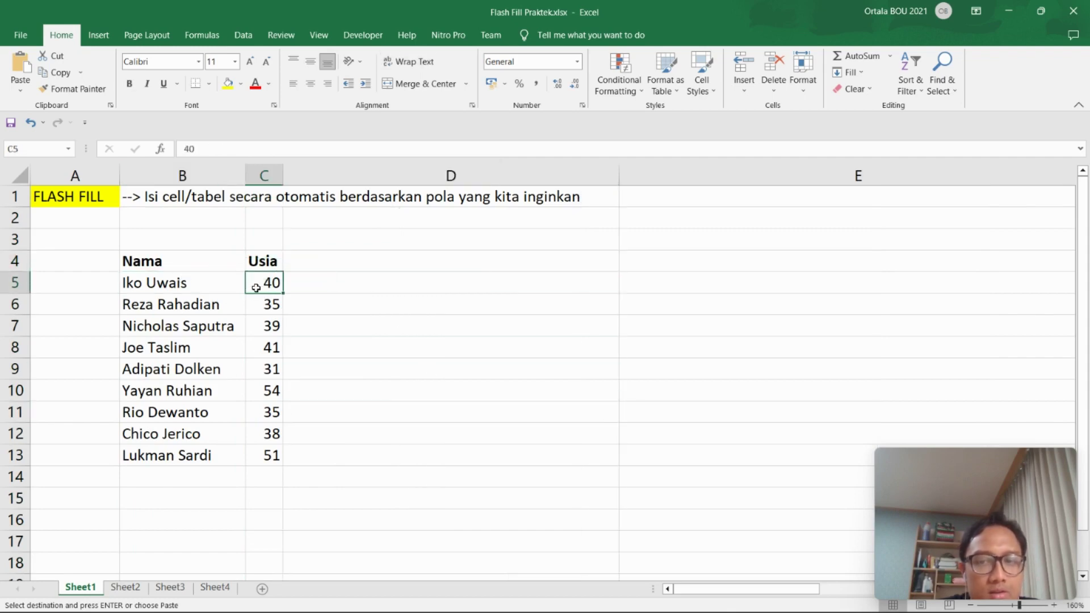
{"action": "left_click", "coordinate": [373, 262]}
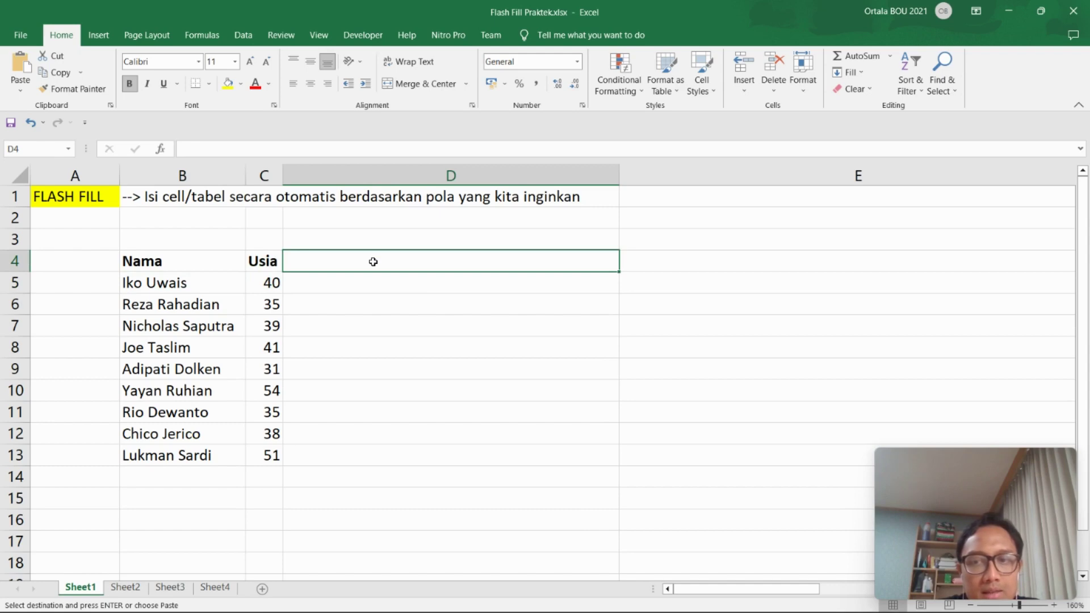
{"action": "left_click", "coordinate": [170, 281]}
{"action": "left_click", "coordinate": [250, 284]}
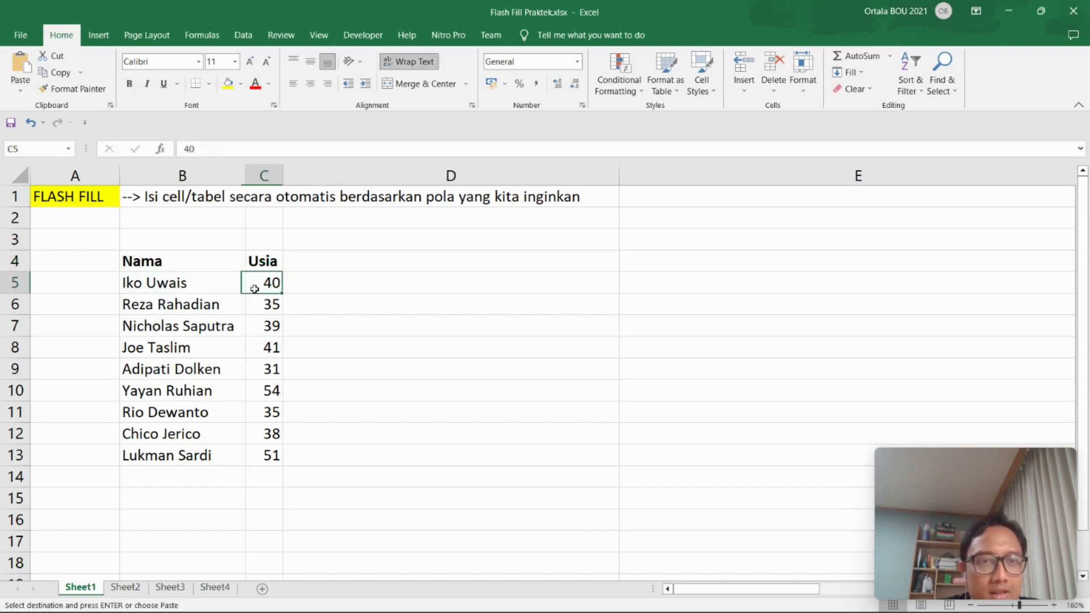
{"action": "left_click", "coordinate": [326, 261]}
Head D4 'Kalimat' and write 'Iko Uwais aktor indonesia berusia 40 tahun' in D5.
{"action": "type", "text": "Kalimat"}
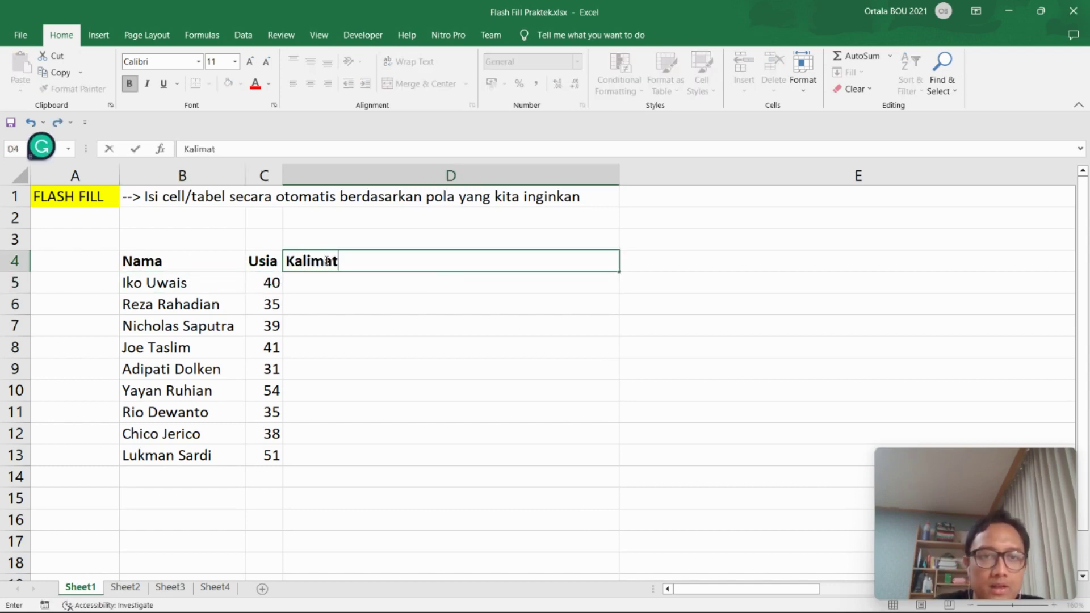
{"action": "key", "text": "Return"}
{"action": "type", "text": "I"}
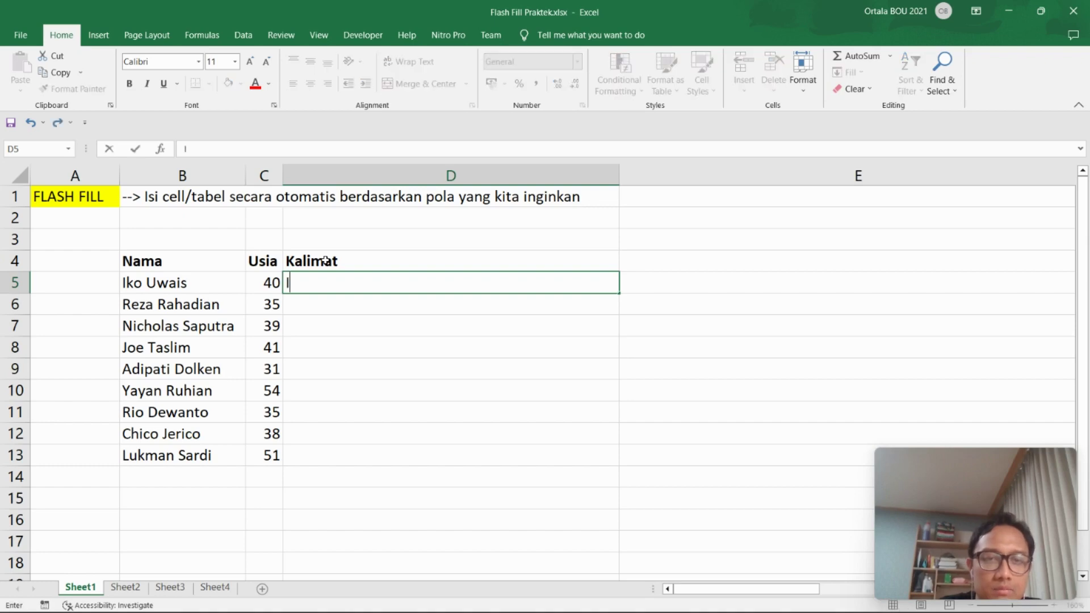
{"action": "type", "text": "ko Uwa"}
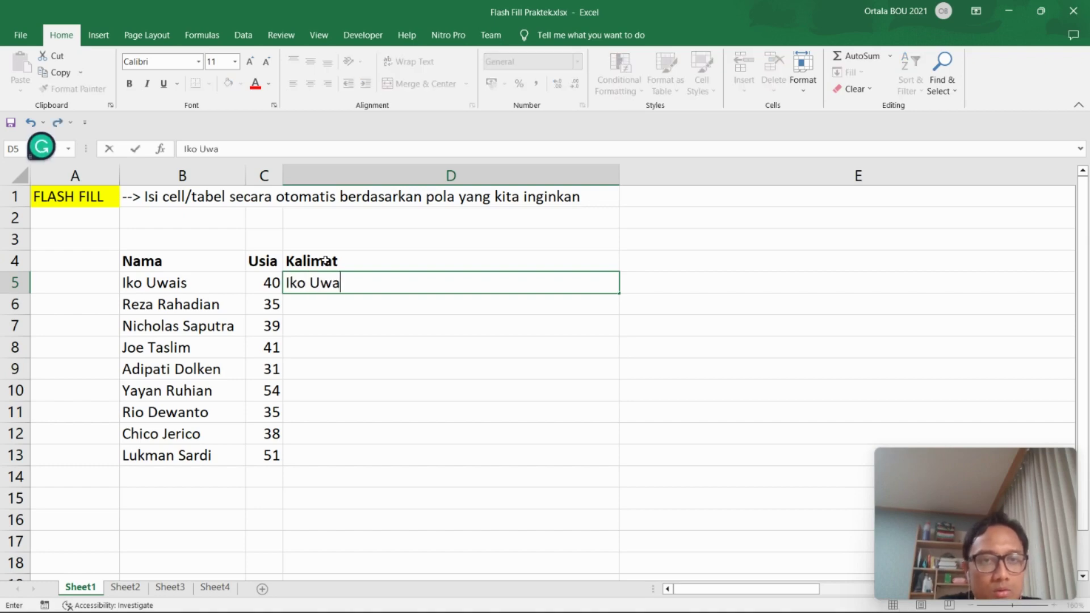
{"action": "type", "text": "is "}
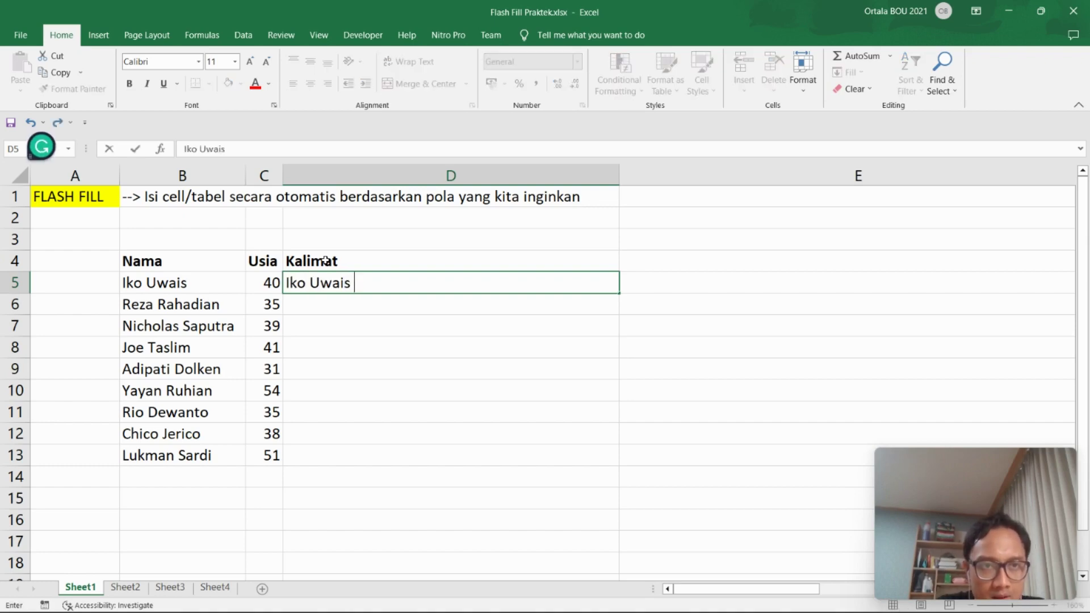
{"action": "type", "text": "aktor 40 t"}
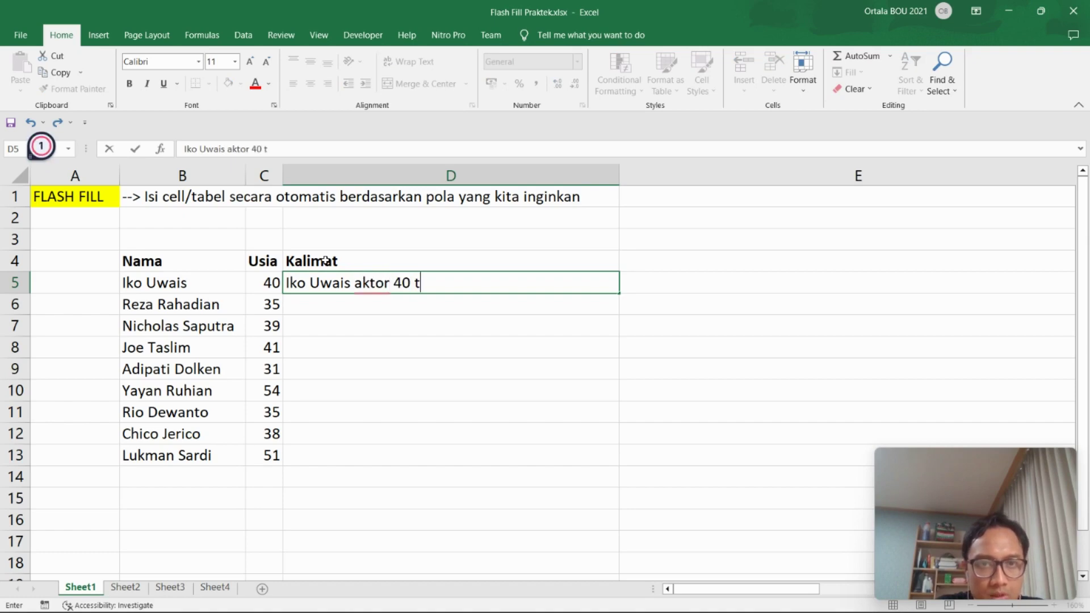
{"action": "type", "text": "ahun"}
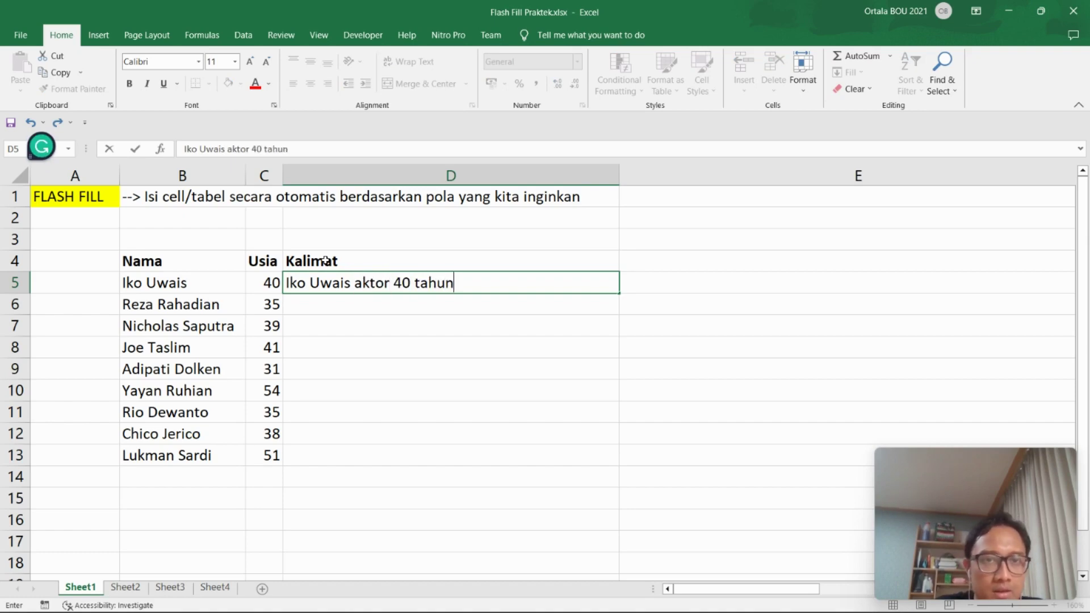
{"action": "left_click", "coordinate": [395, 282]}
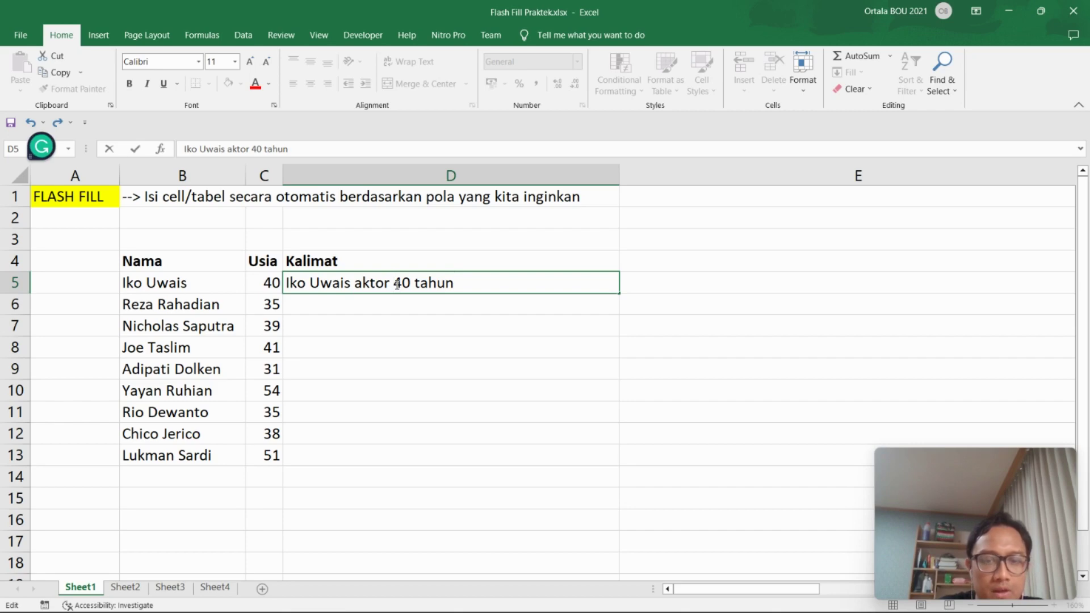
{"action": "type", "text": "indonesia berusia"}
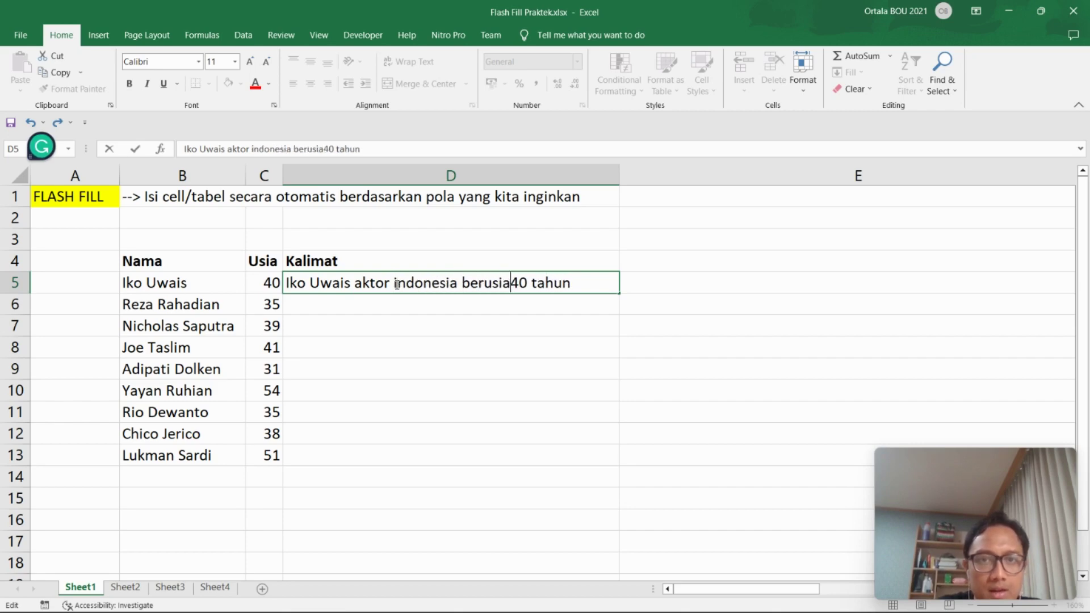
{"action": "left_click", "coordinate": [495, 339]}
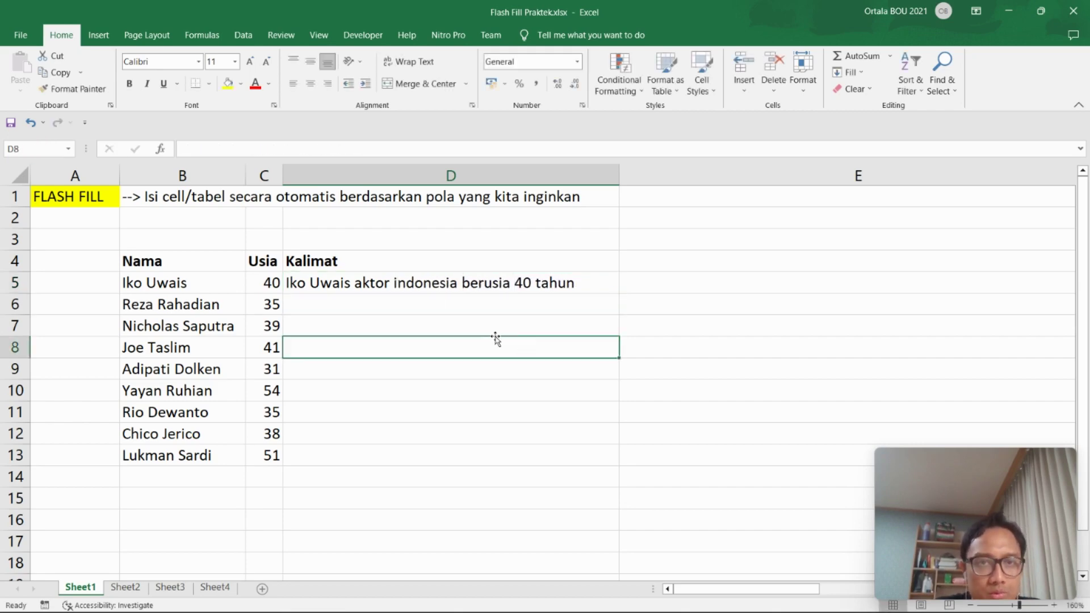
{"action": "left_click", "coordinate": [451, 306]}
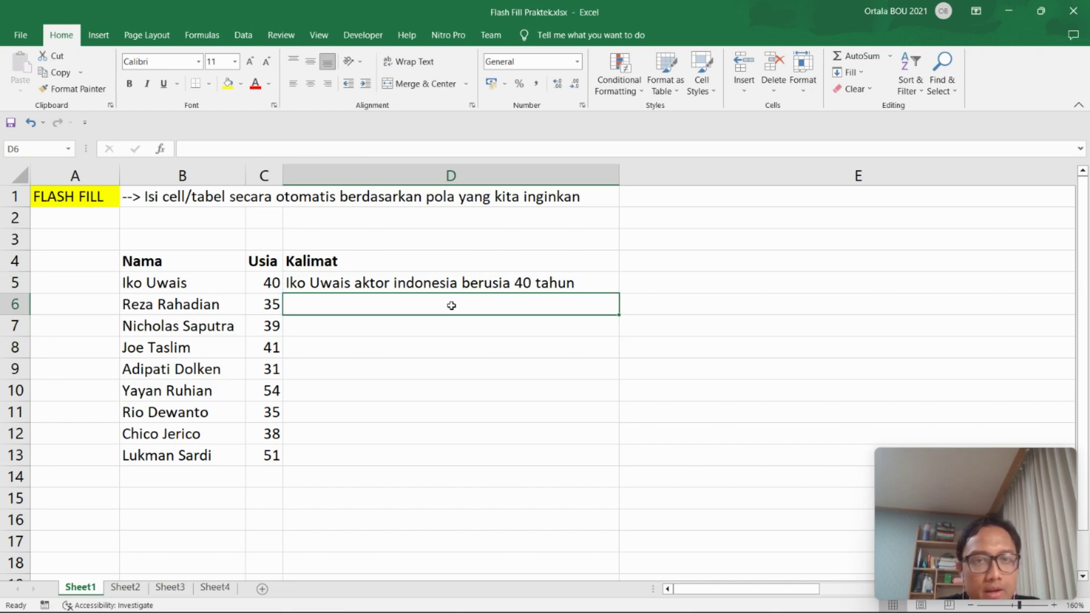
{"action": "key", "text": "ctrl+e"}
{"action": "left_click", "coordinate": [624, 398]}
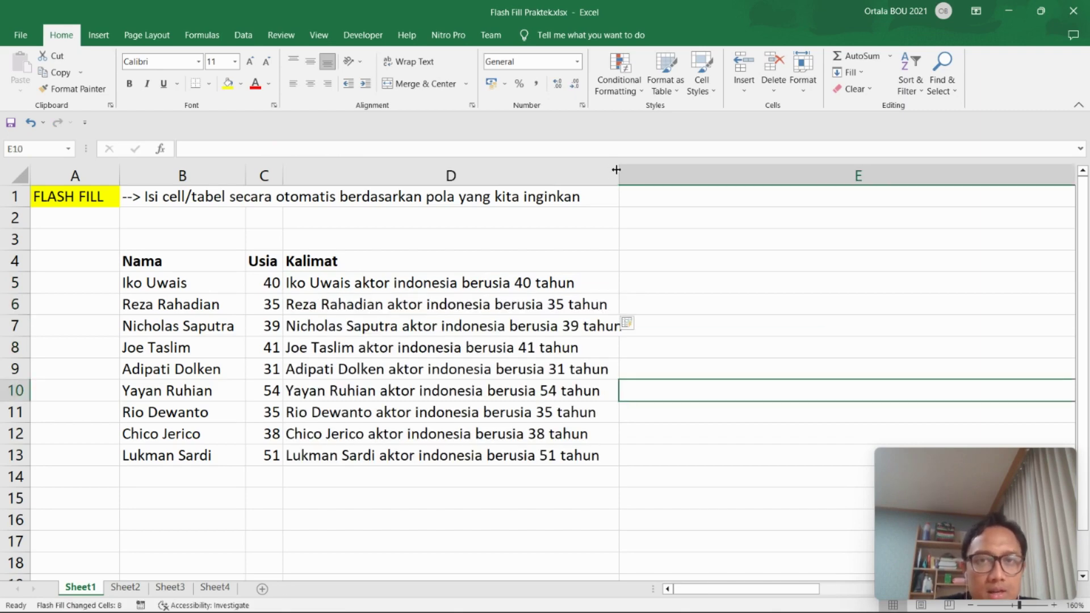
{"action": "left_click_drag", "start_coordinate": [616, 169], "coordinate": [658, 169]}
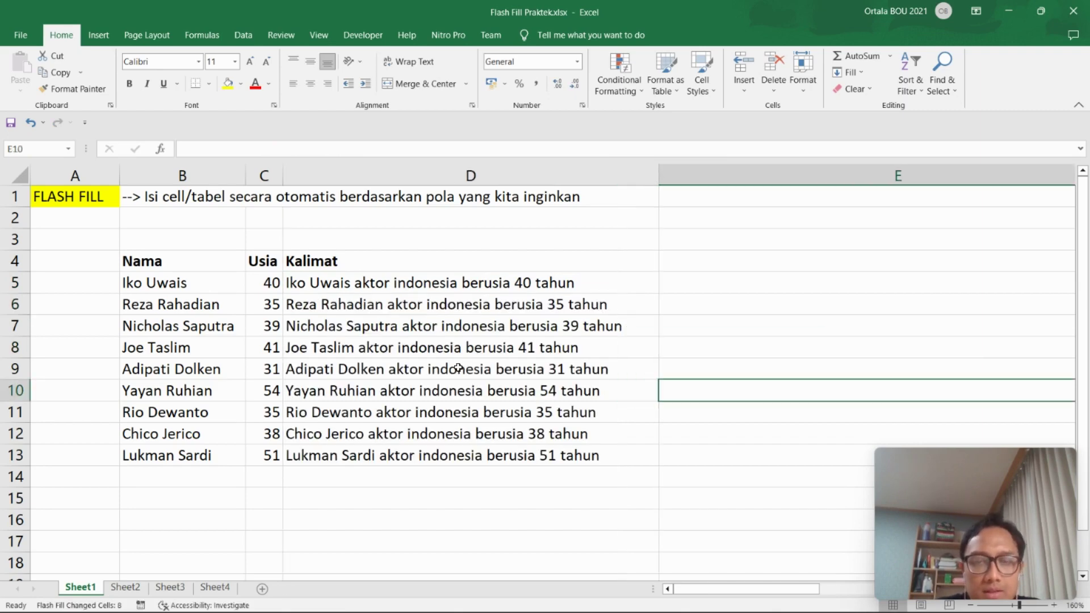
{"action": "left_click", "coordinate": [193, 174]}
{"action": "left_click", "coordinate": [267, 171]}
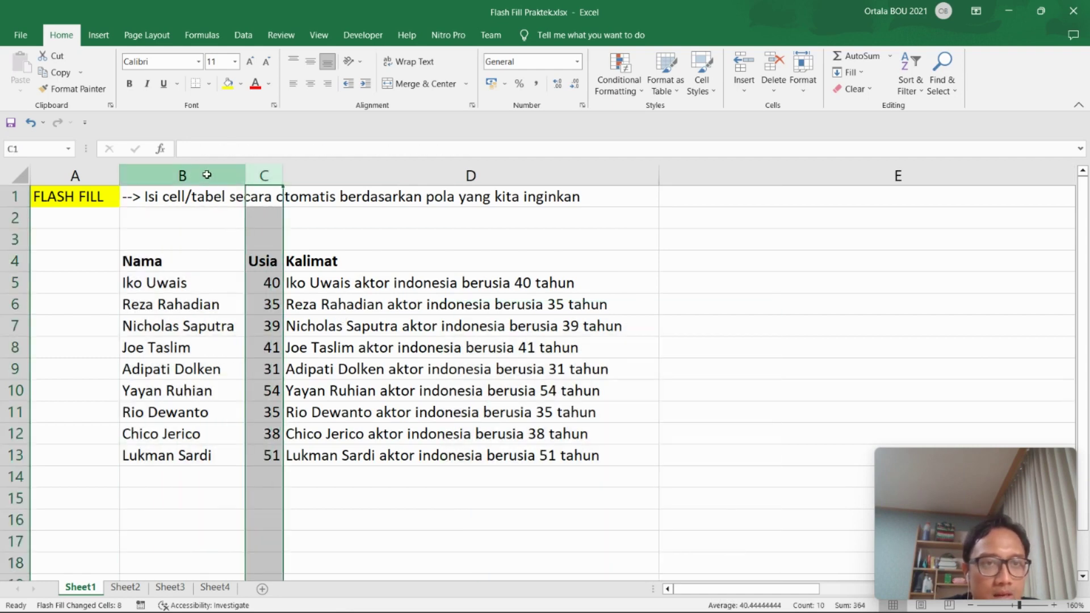
{"action": "left_click", "coordinate": [215, 303]}
{"action": "left_click", "coordinate": [259, 310]}
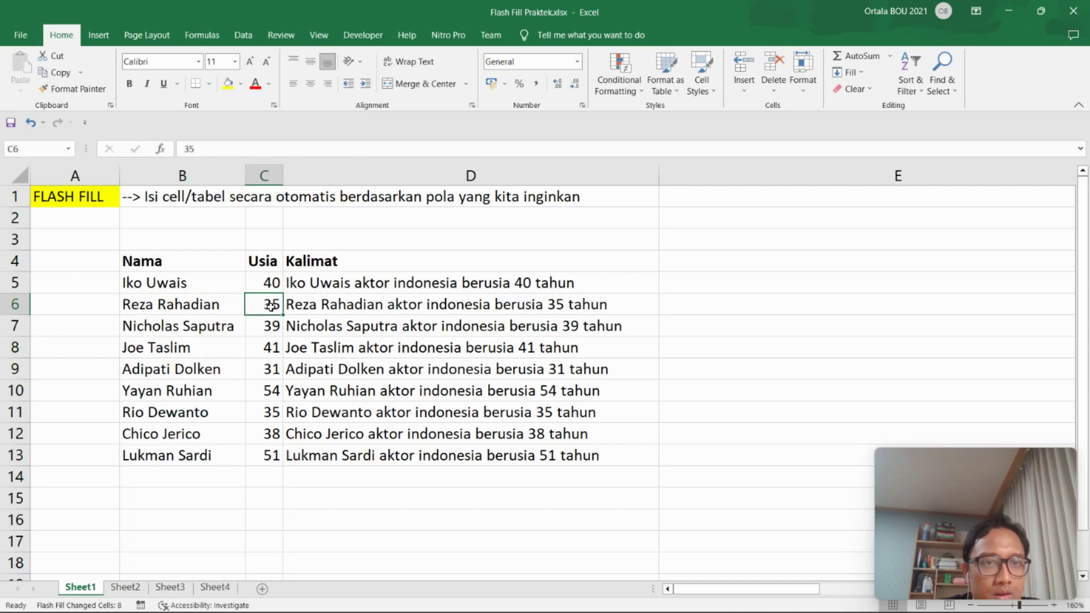
{"action": "left_click", "coordinate": [180, 262]}
{"action": "left_click", "coordinate": [272, 261]}
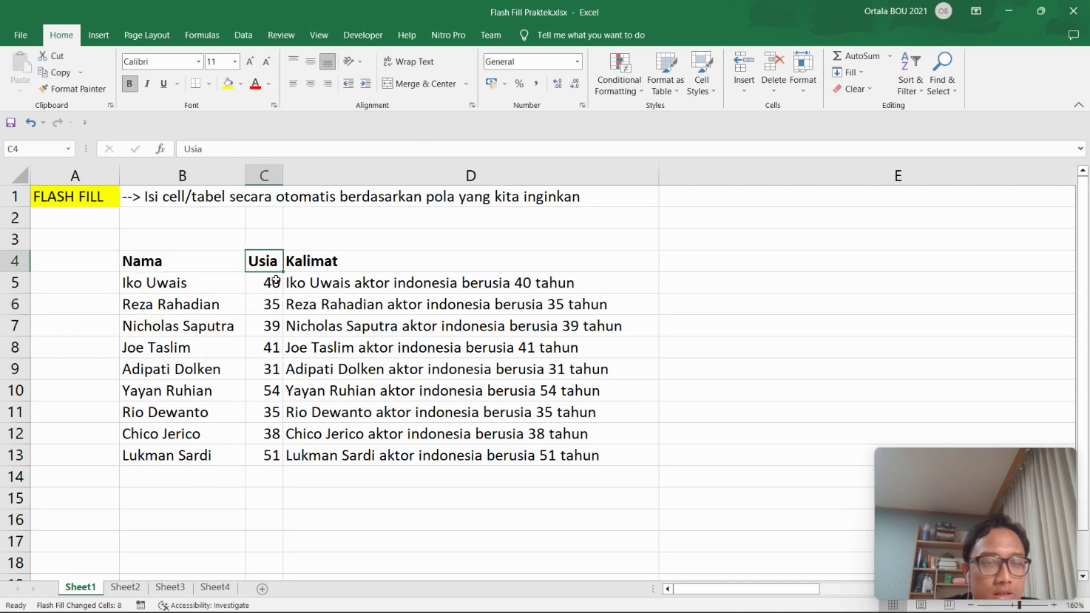
{"action": "left_click", "coordinate": [334, 334]}
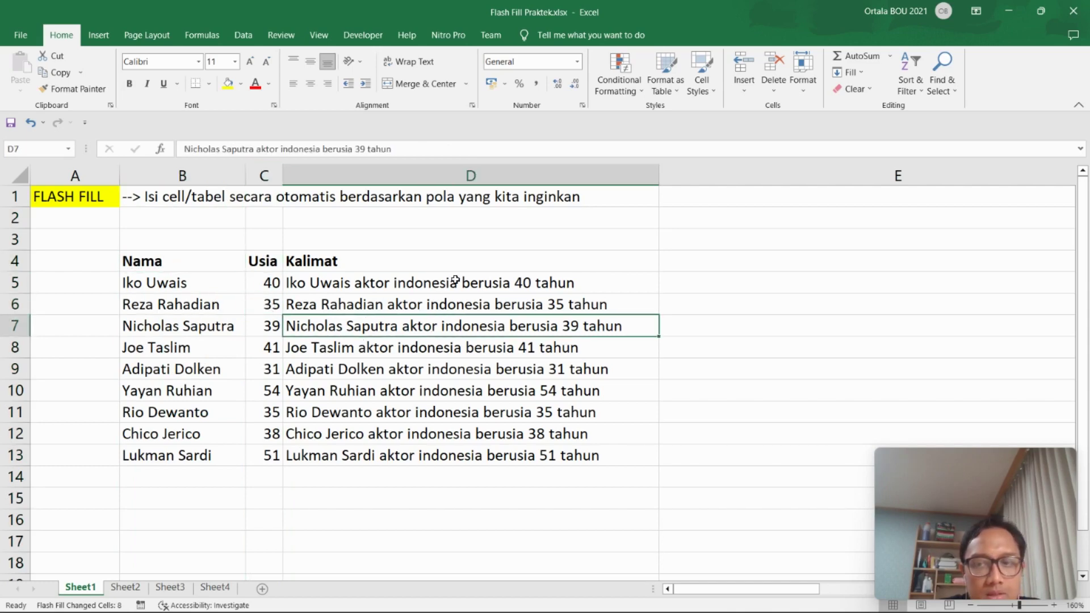
{"action": "double_click", "coordinate": [456, 281]}
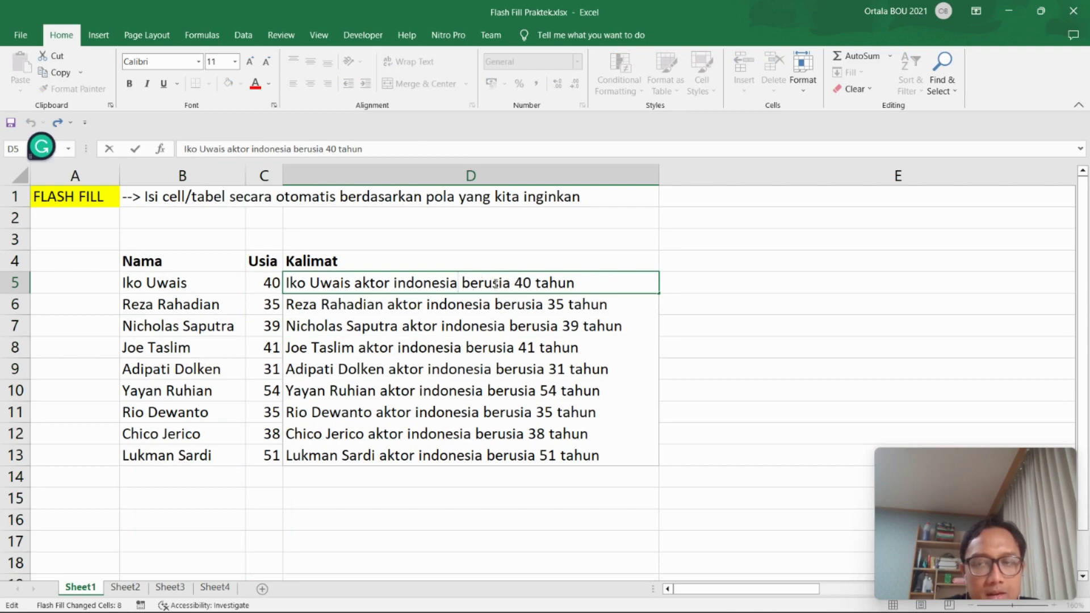
{"action": "left_click", "coordinate": [501, 304]}
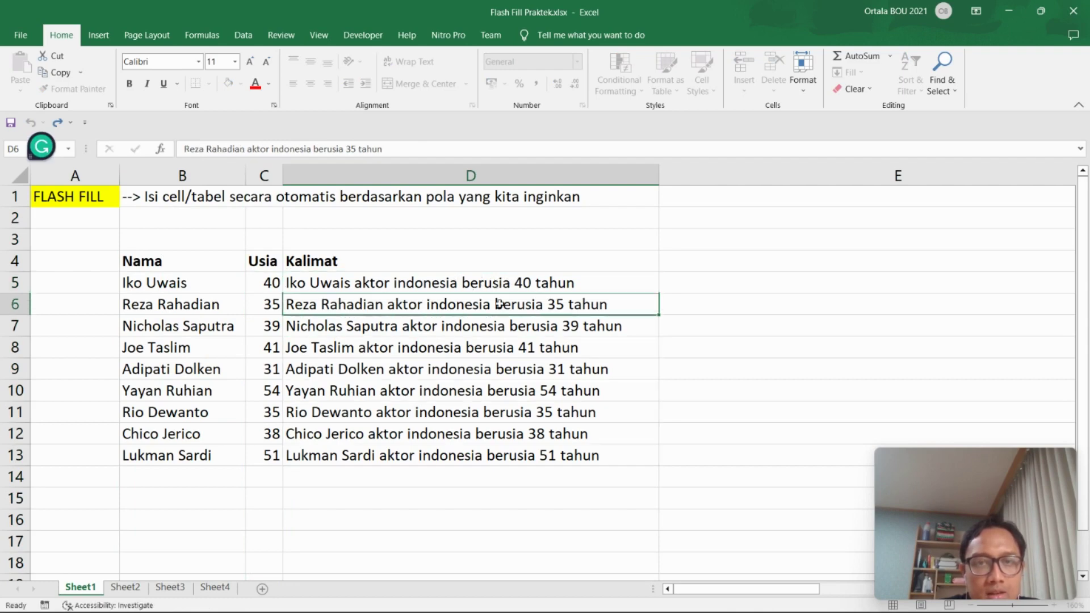
{"action": "left_click", "coordinate": [529, 375]}
{"action": "left_click", "coordinate": [539, 313]}
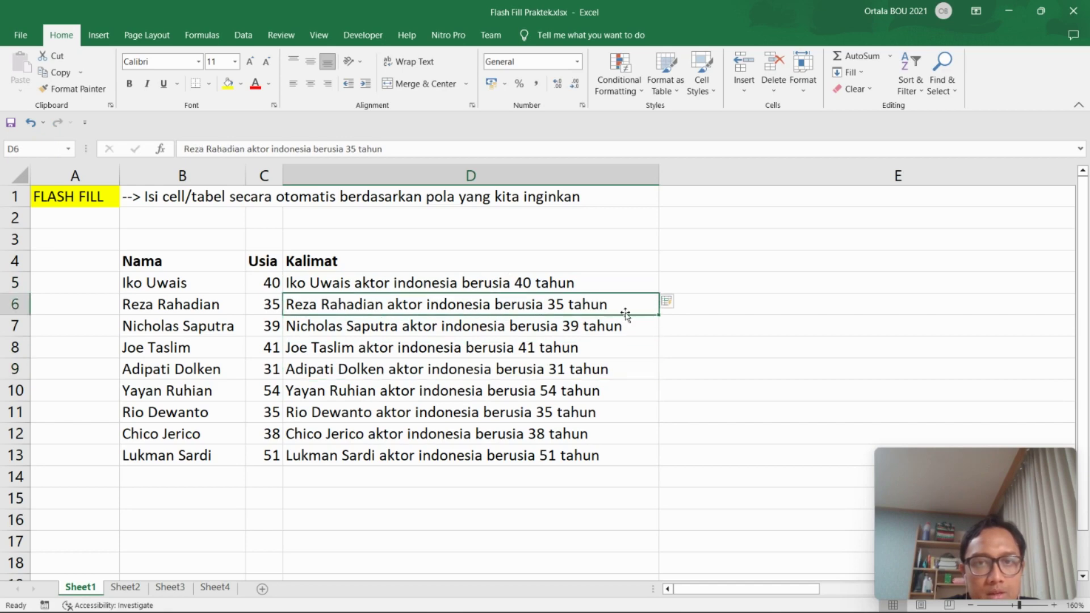
{"action": "left_click", "coordinate": [583, 394]}
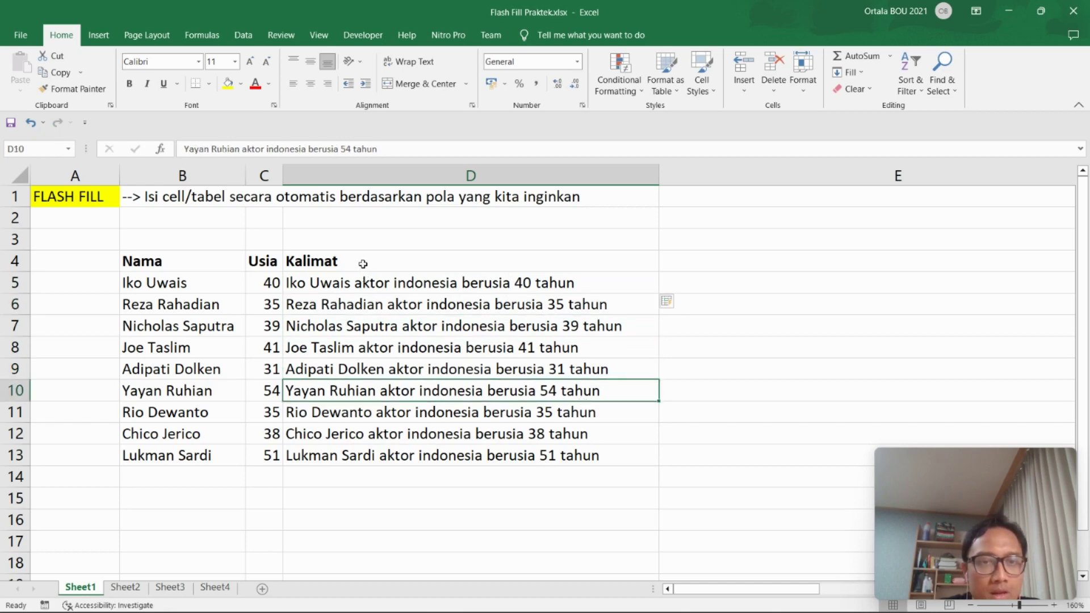
Clear the Kalimat heading and all sentences from D4:D13.
{"action": "left_click_drag", "start_coordinate": [365, 258], "coordinate": [397, 450]}
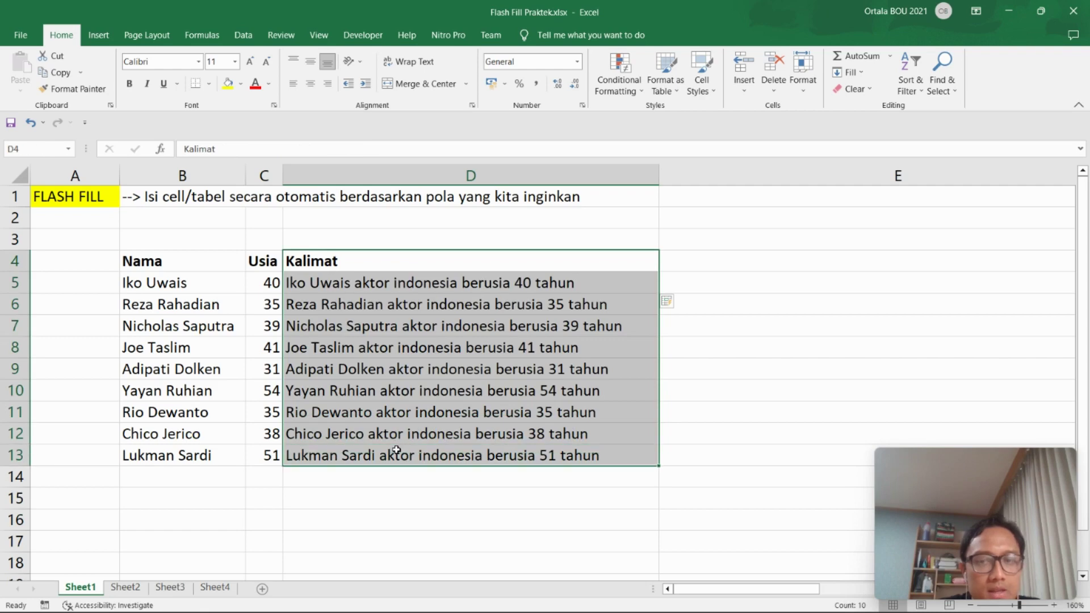
{"action": "key", "text": "Delete"}
{"action": "left_click", "coordinate": [332, 516]}
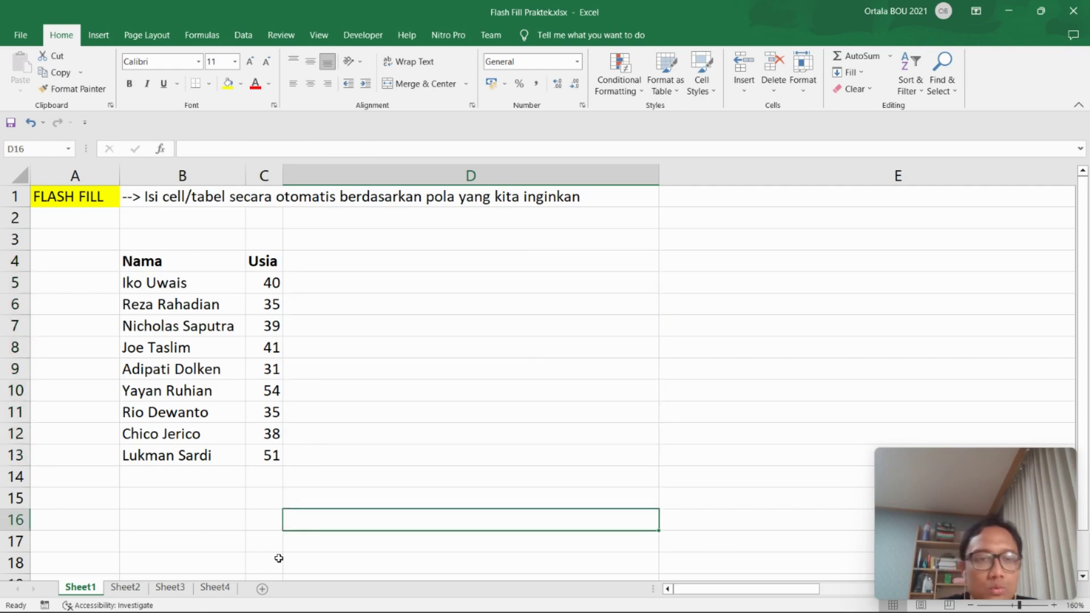
Paste the Film list from Sheet4 into Sheet1 at D4 and autofit column D.
{"action": "left_click", "coordinate": [215, 588]}
{"action": "key", "text": "ctrl+c"}
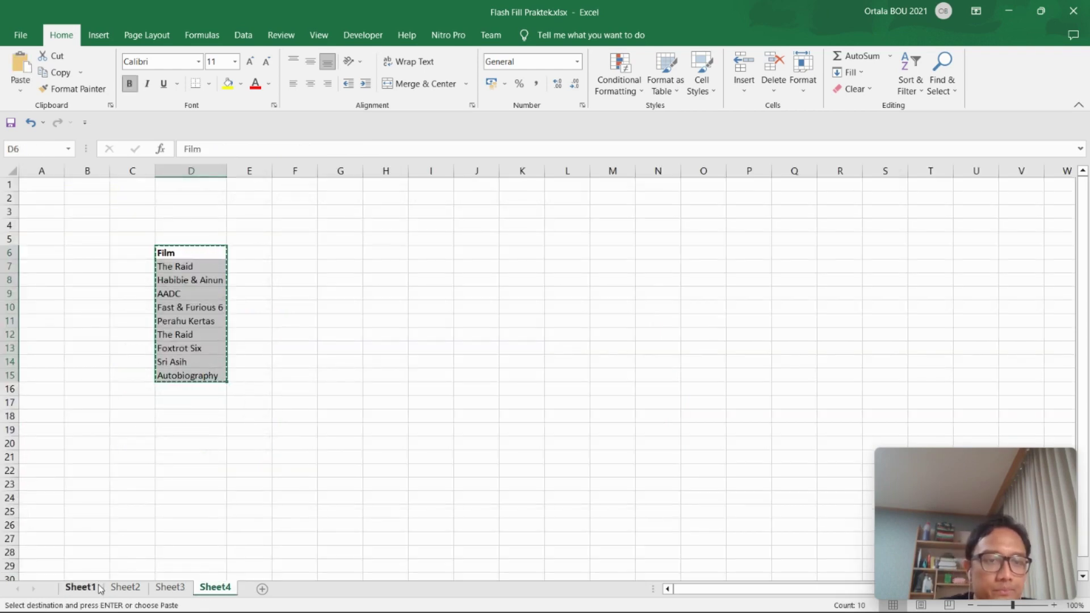
{"action": "left_click", "coordinate": [100, 591]}
{"action": "left_click", "coordinate": [328, 264]}
{"action": "key", "text": "ctrl+v"}
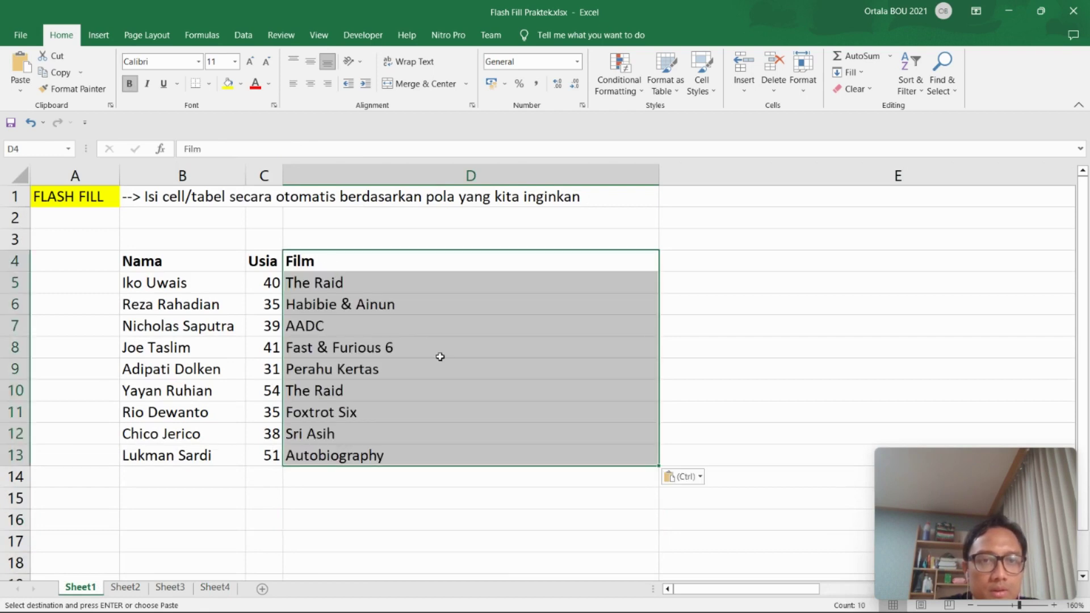
{"action": "left_click", "coordinate": [438, 366]}
{"action": "double_click", "coordinate": [659, 176]}
Head E4 'kalimat' and enter 'Iko Uwais, aktor 40 tahun, pemeran film The Raid' in E5.
{"action": "left_click", "coordinate": [502, 283]}
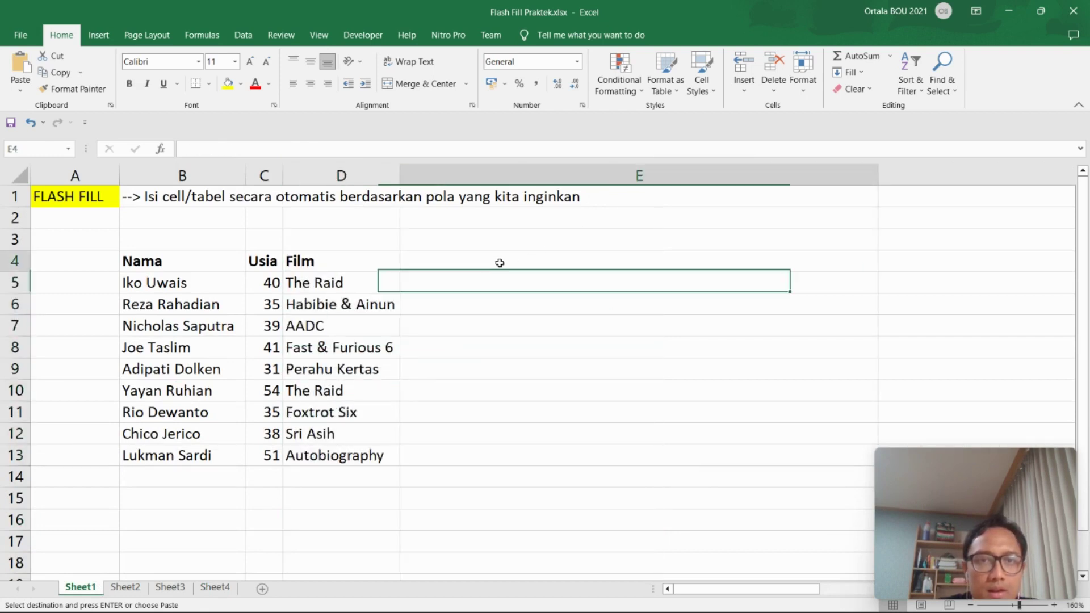
{"action": "left_click", "coordinate": [499, 263]}
{"action": "type", "text": "kalimat"}
{"action": "key", "text": "Return"}
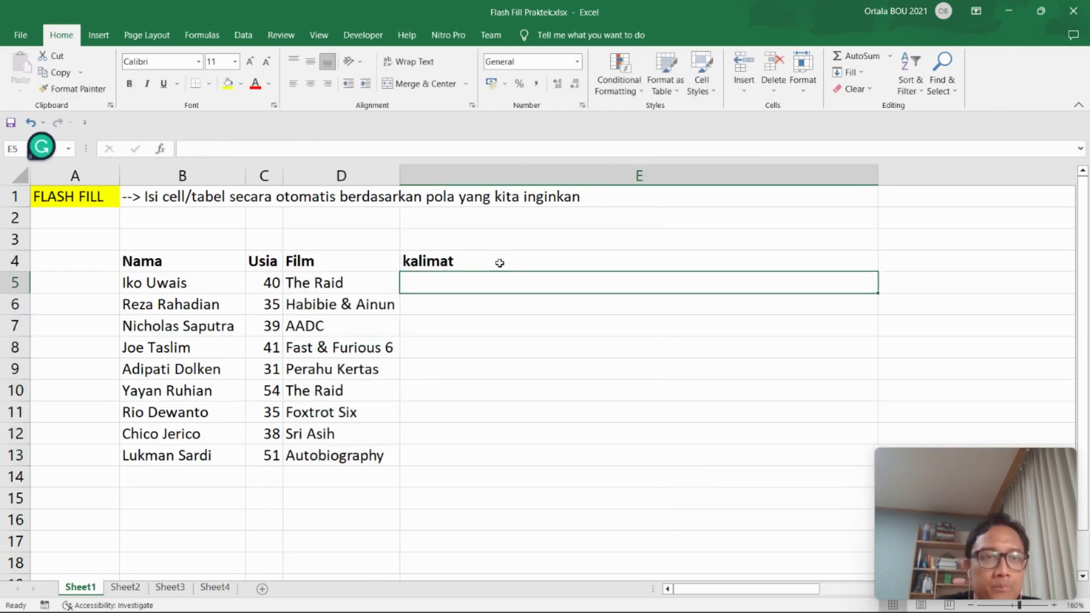
{"action": "type", "text": "Iko Uw"}
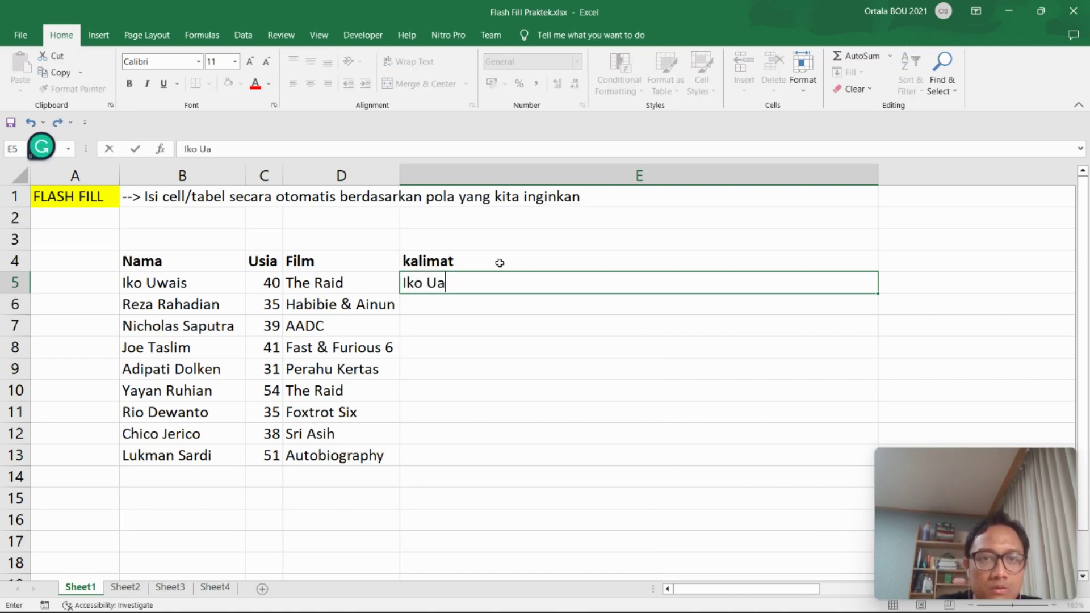
{"action": "type", "text": "asi"}
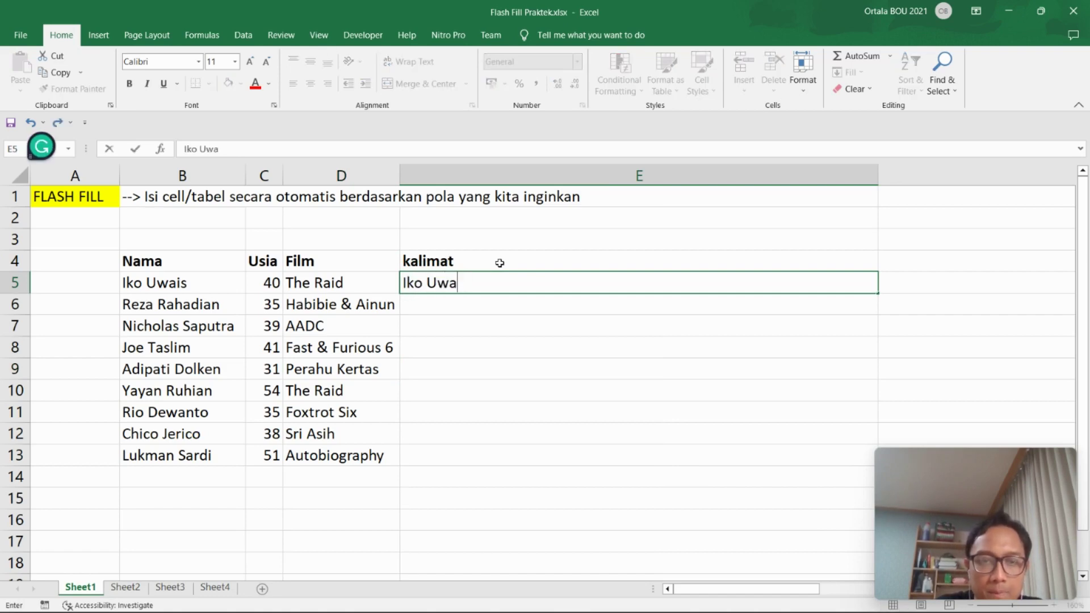
{"action": "type", "text": "is,"}
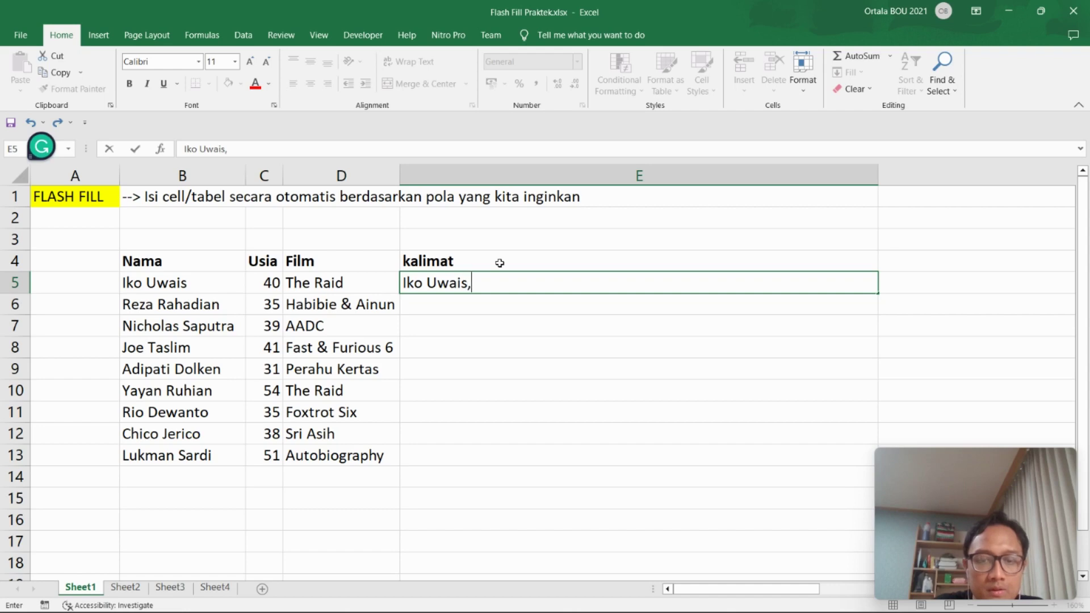
{"action": "type", "text": " aktor"}
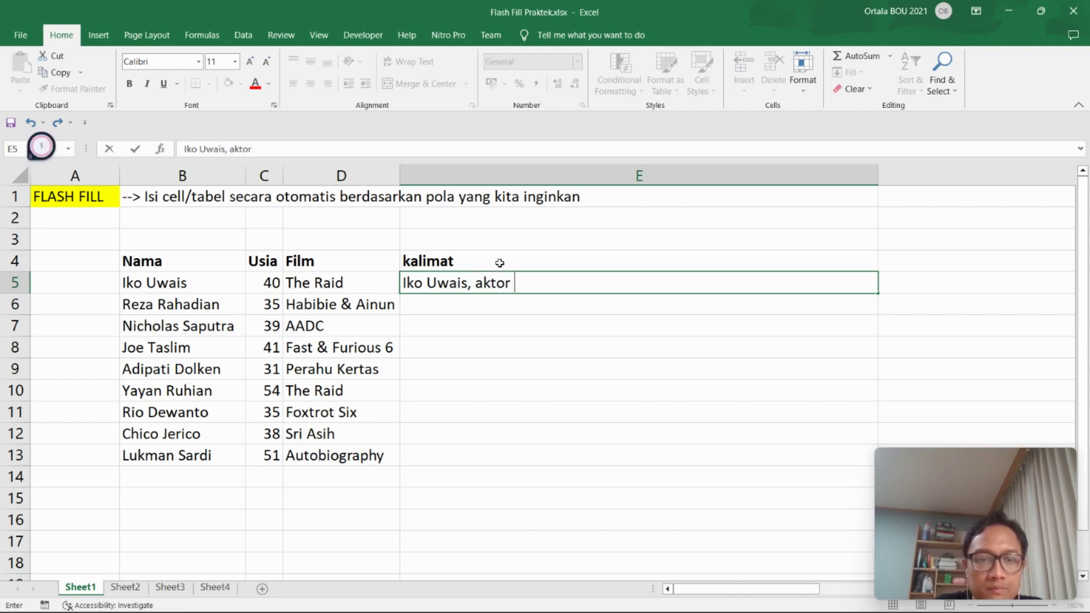
{"action": "type", "text": "40"}
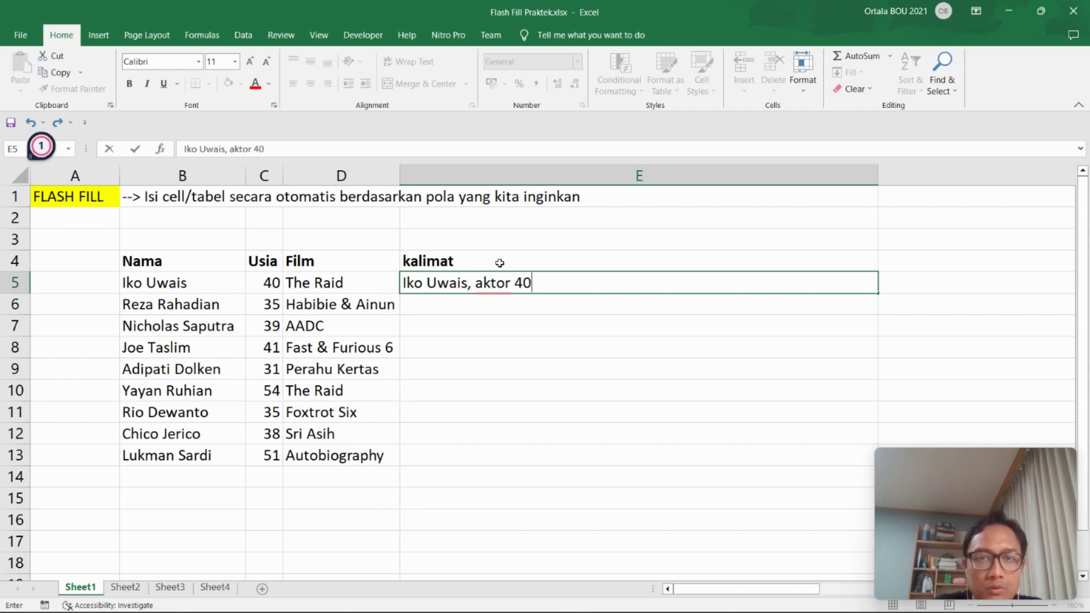
{"action": "type", "text": " tahun"}
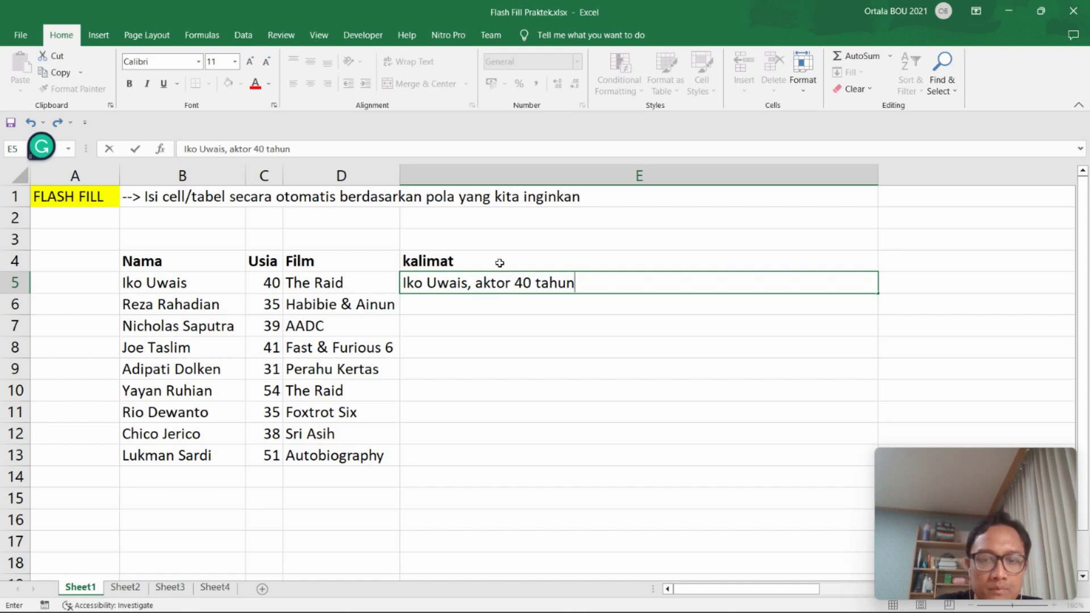
{"action": "type", "text": ", pe,era"}
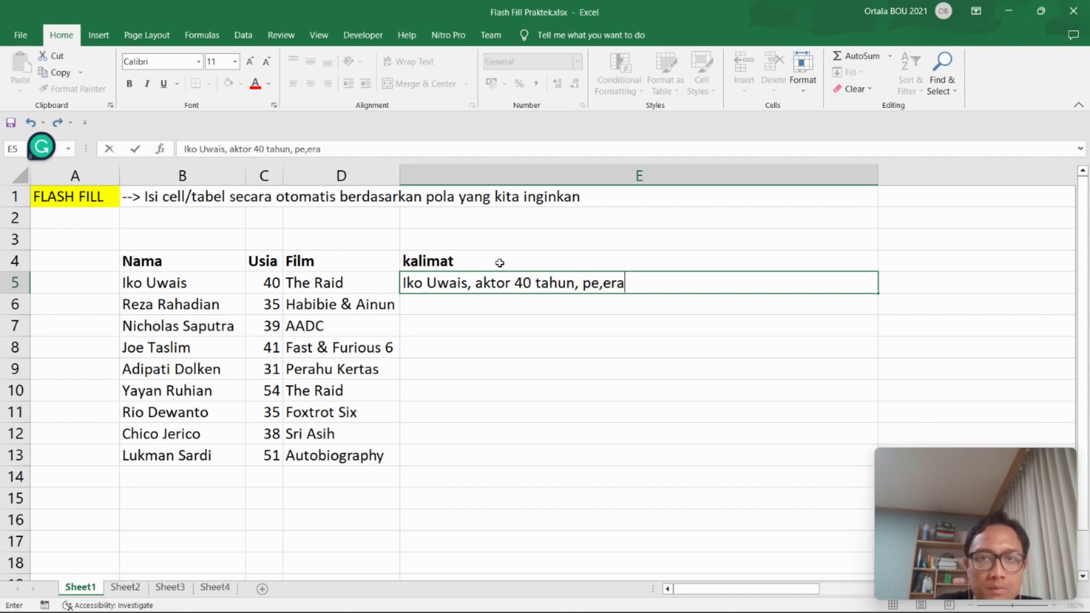
{"action": "key", "text": "BackSpace"}
{"action": "key", "text": "BackSpace"}
{"action": "key", "text": "BackSpace"}
{"action": "key", "text": "BackSpace"}
{"action": "type", "text": "meran"}
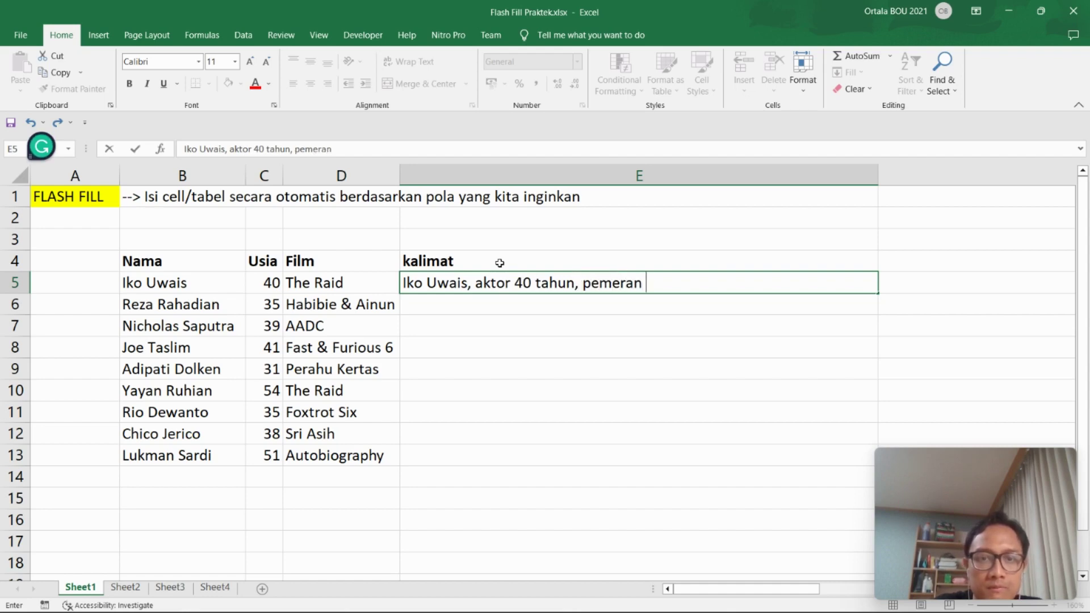
{"action": "type", "text": " film The"}
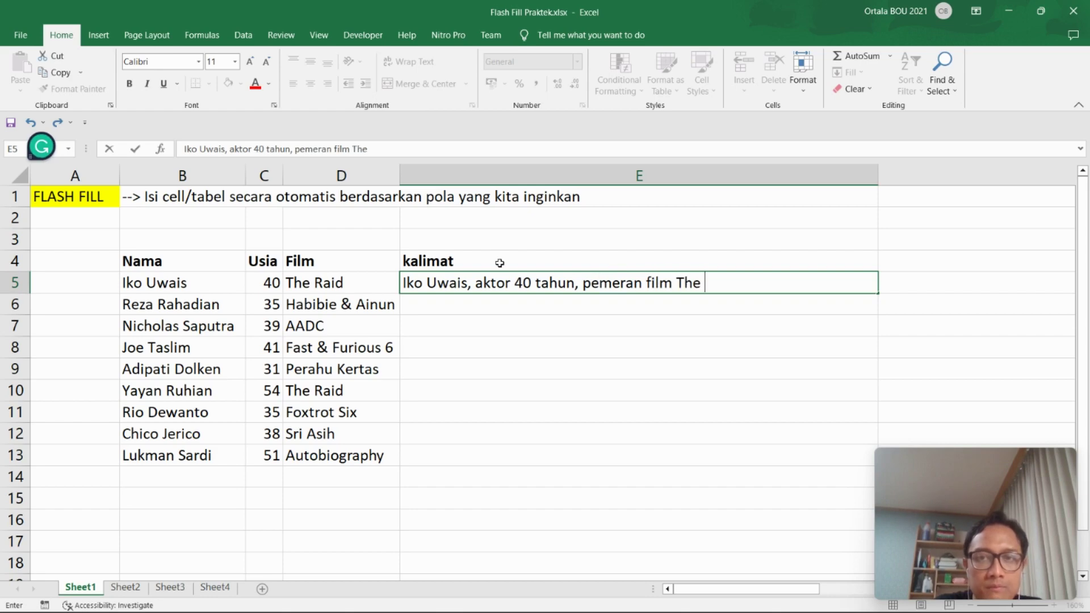
{"action": "type", "text": " Raid"}
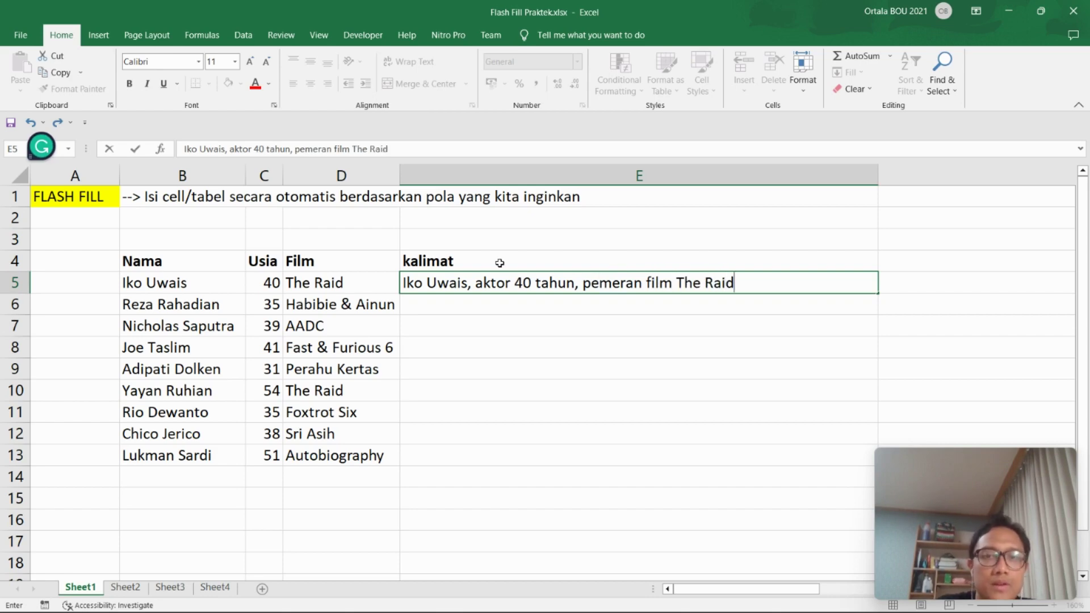
{"action": "left_click", "coordinate": [630, 335]}
{"action": "left_click", "coordinate": [616, 304]}
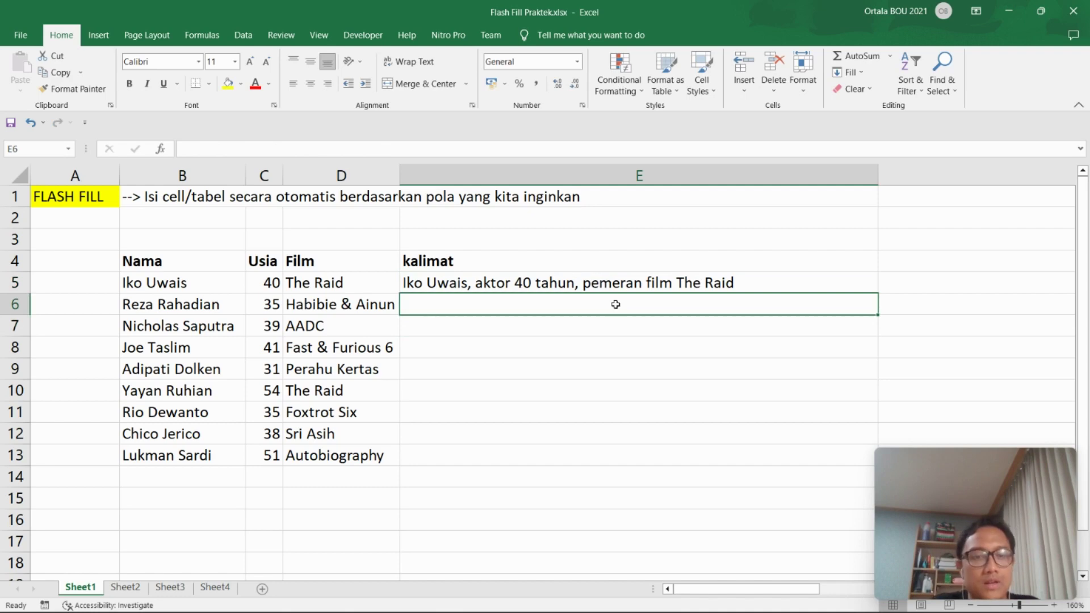
Flash Fill the sentences into E6:E13 with Ctrl+E, autofit column E, and review the results.
{"action": "key", "text": "ctrl+e"}
{"action": "left_click", "coordinate": [855, 431]}
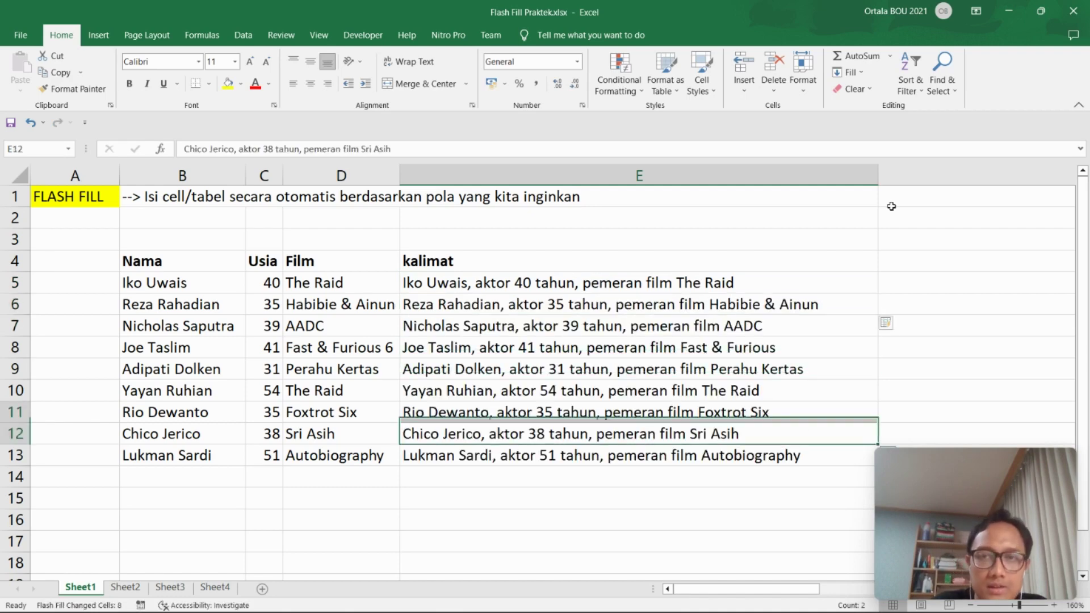
{"action": "double_click", "coordinate": [878, 177]}
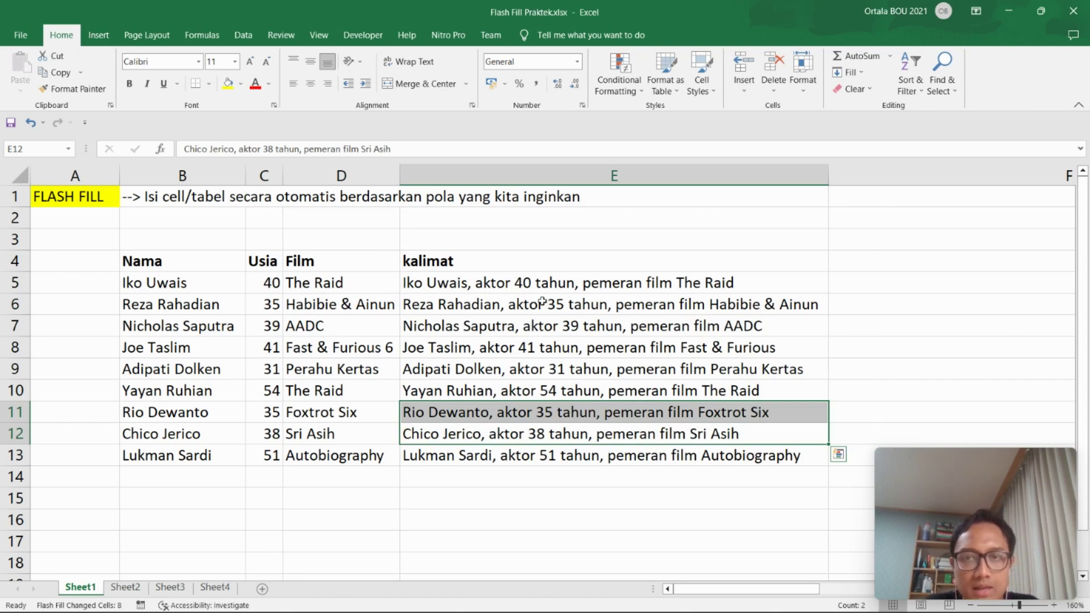
{"action": "left_click", "coordinate": [650, 282]}
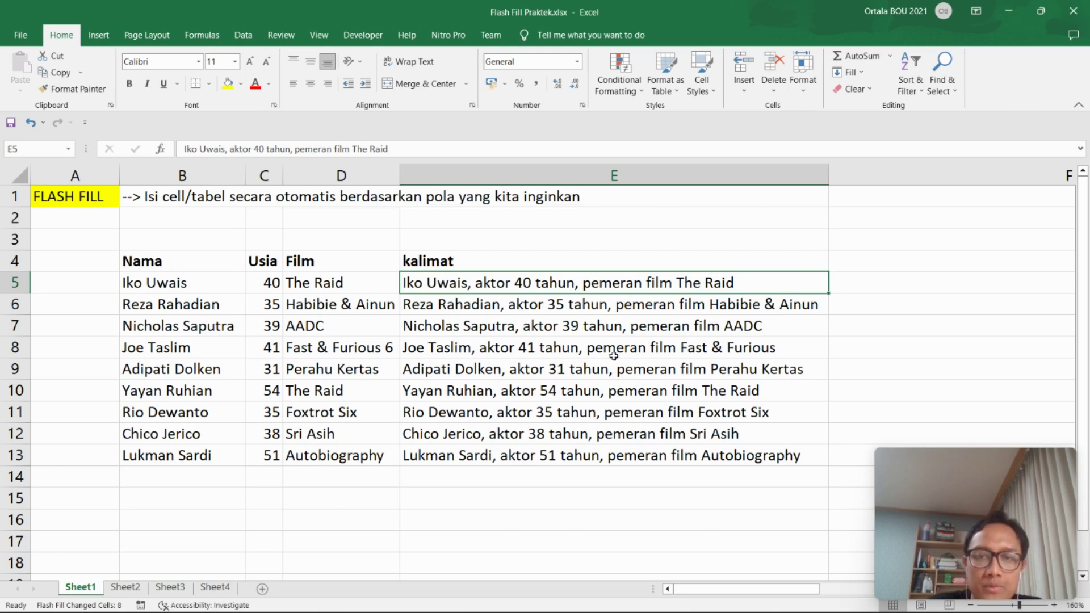
{"action": "left_click", "coordinate": [564, 411]}
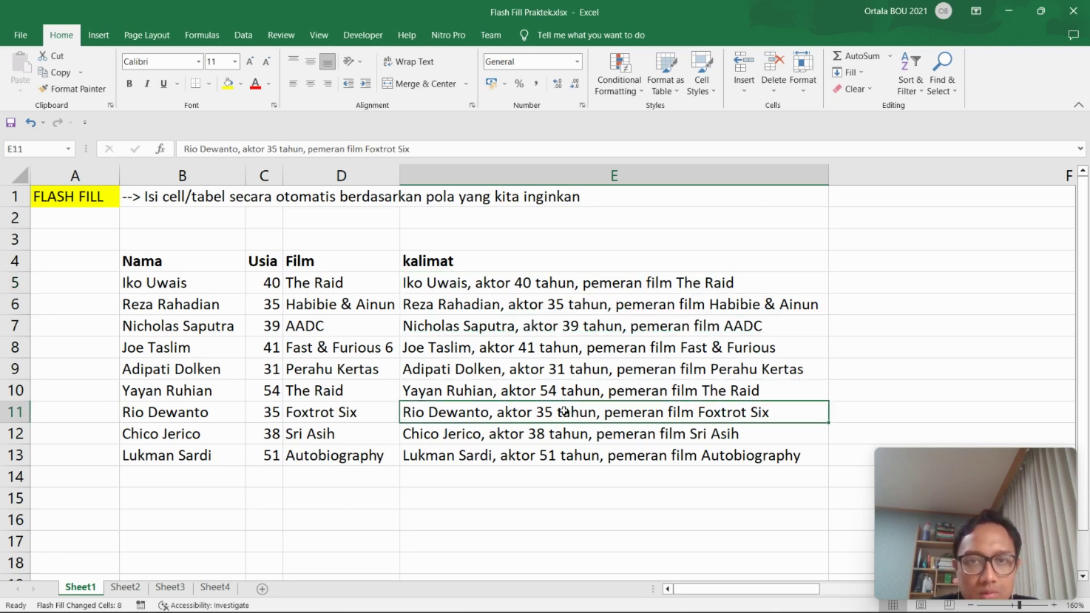